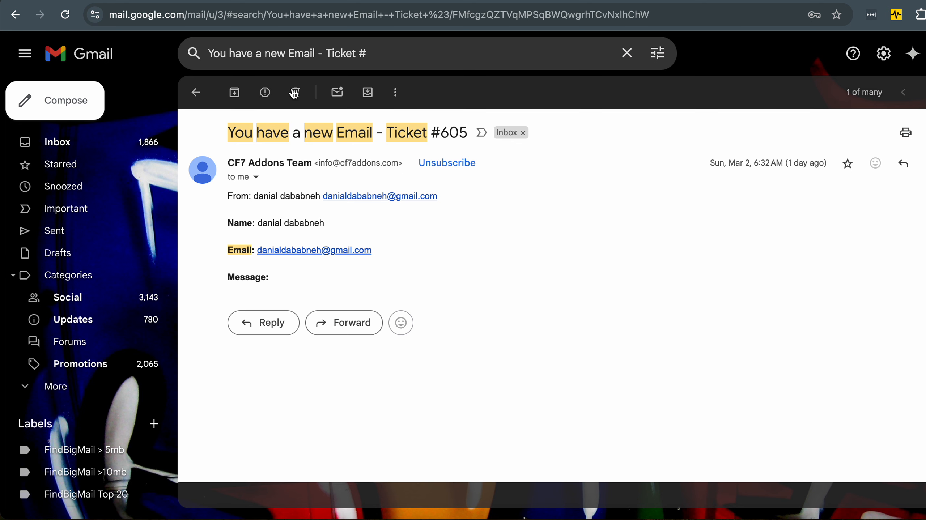
- Return to the Gmail search results, then switch to Firefox and open the Save page of the Youtube Recording site
left_click(196, 93)
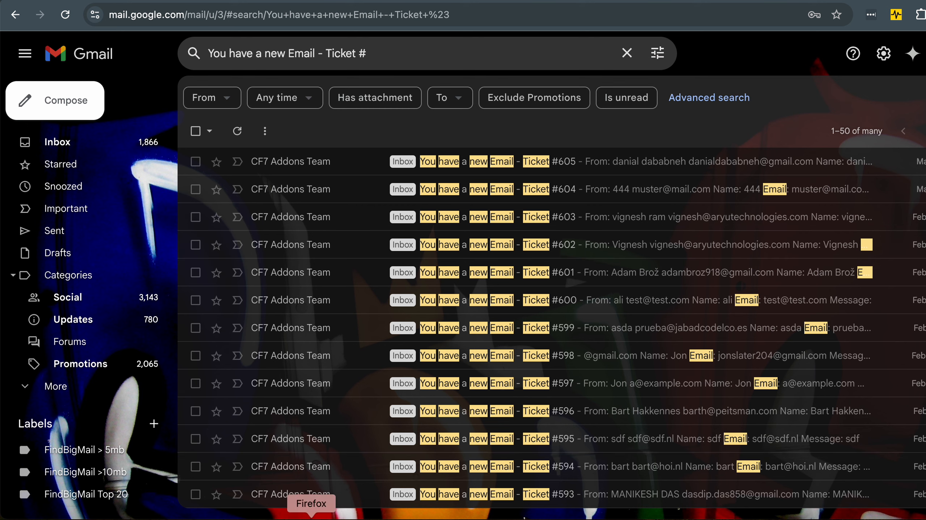
left_click(311, 512)
mouse_move(484, 47)
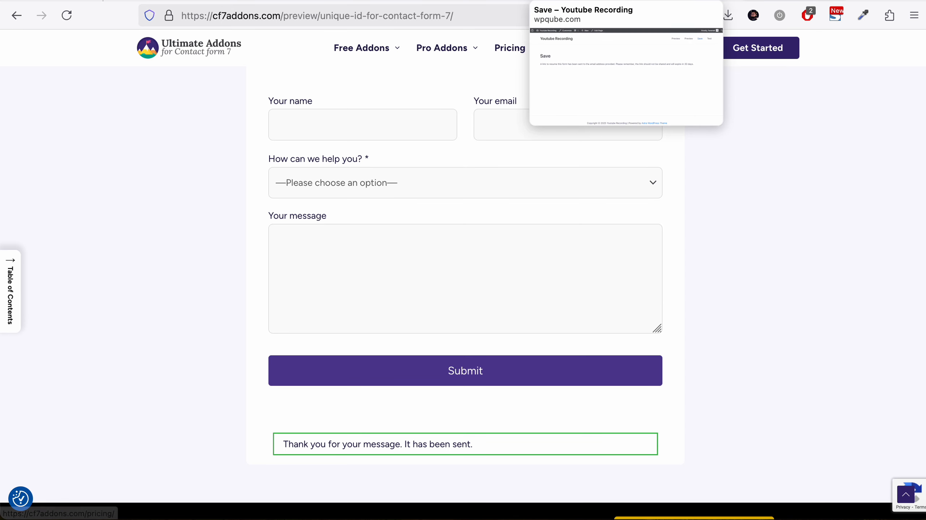
left_click(581, 4)
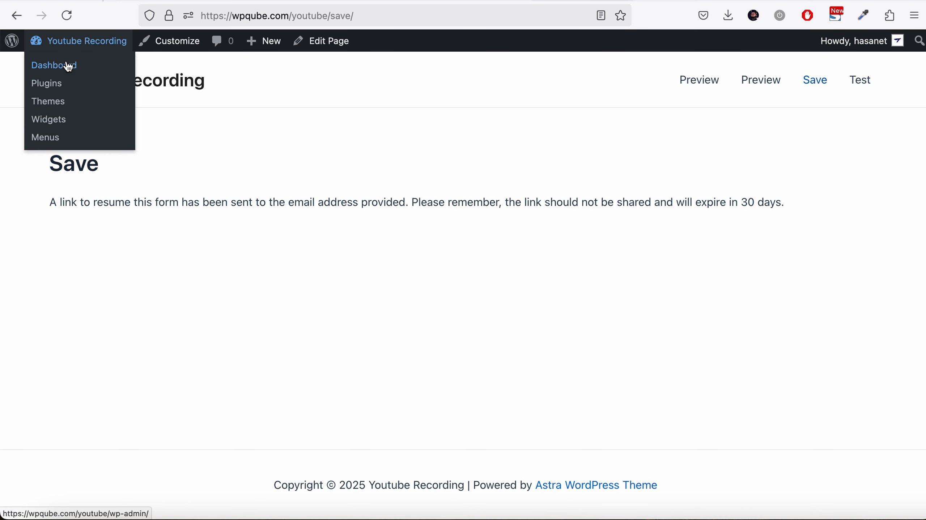
- Go to the site's WordPress dashboard and view the installed plugins
left_click(67, 65)
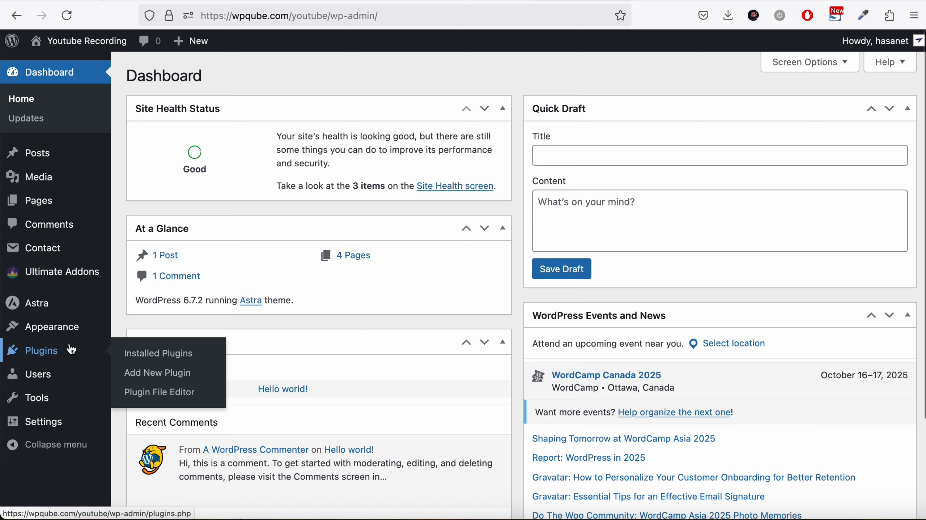
left_click(70, 350)
left_click(184, 323)
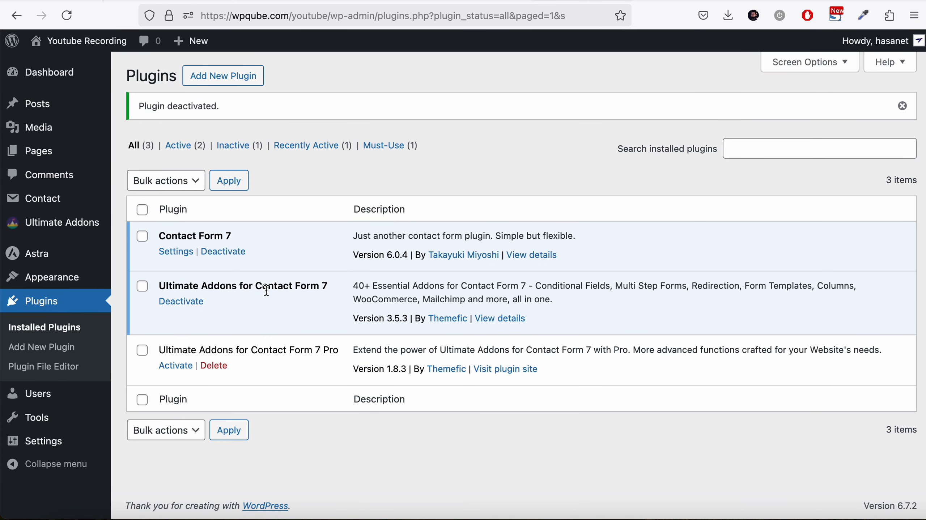
- Find the Submission ID addon in Ultimate Addons by searching for "submi" and enable it
mouse_move(108, 223)
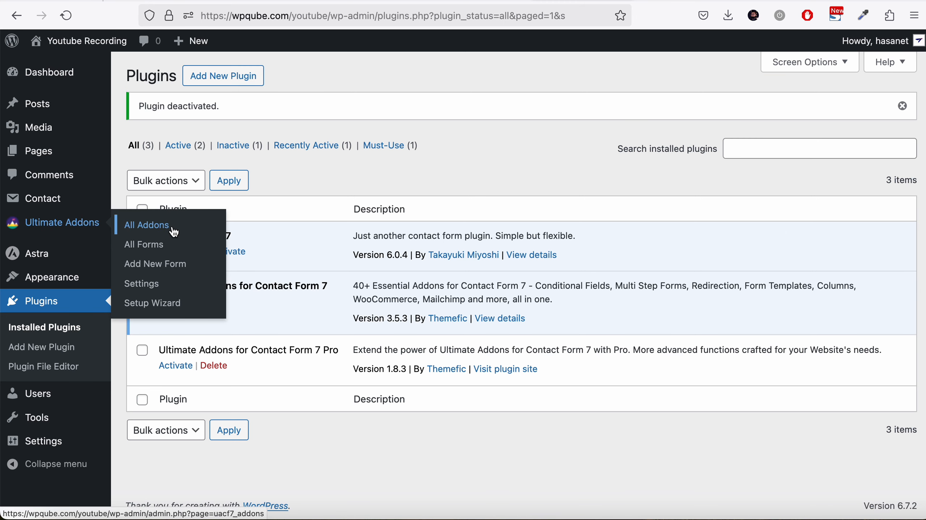
left_click(142, 225)
left_click(352, 244)
type("s")
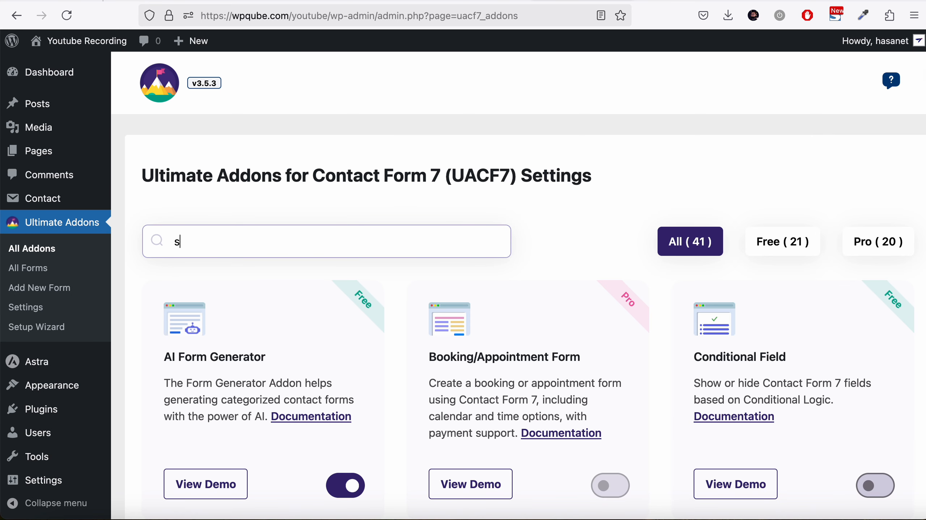
type("ubmi")
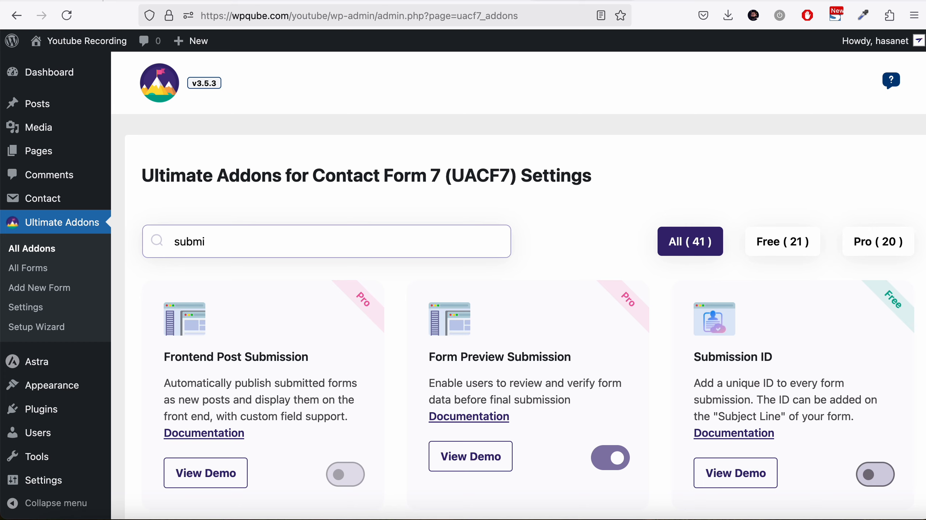
scroll(628, 338, "down", 2)
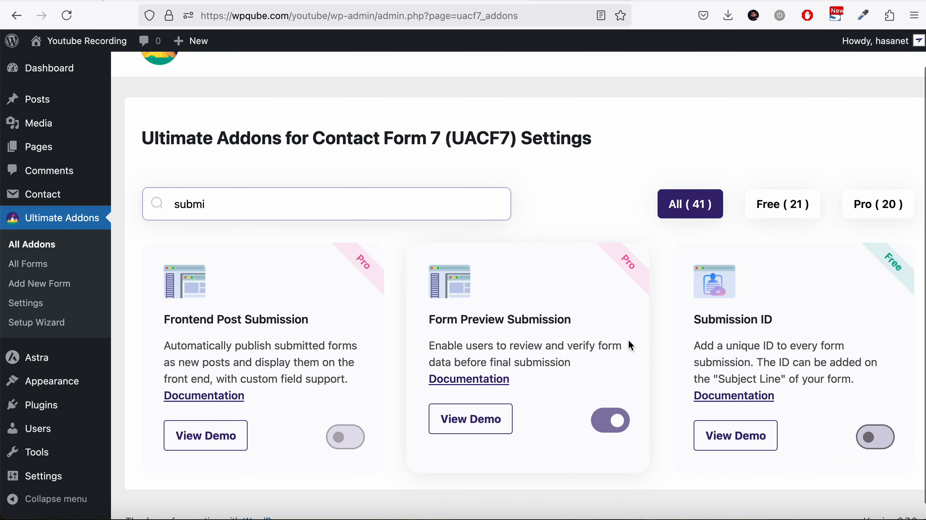
left_click(892, 437)
scroll(427, 311, "up", 2)
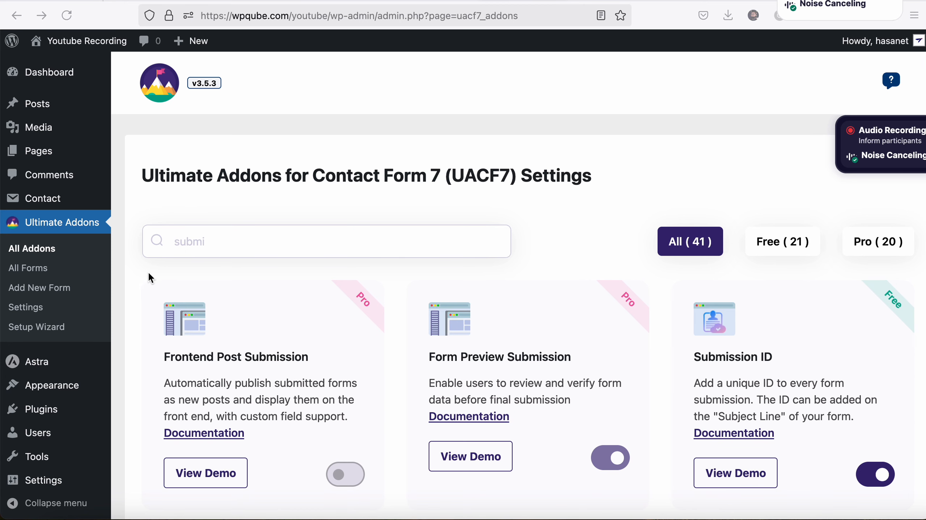
- Start a new contact form titled "Submit" and insert a Submission ID tag between the message field and the submit tag
left_click(59, 288)
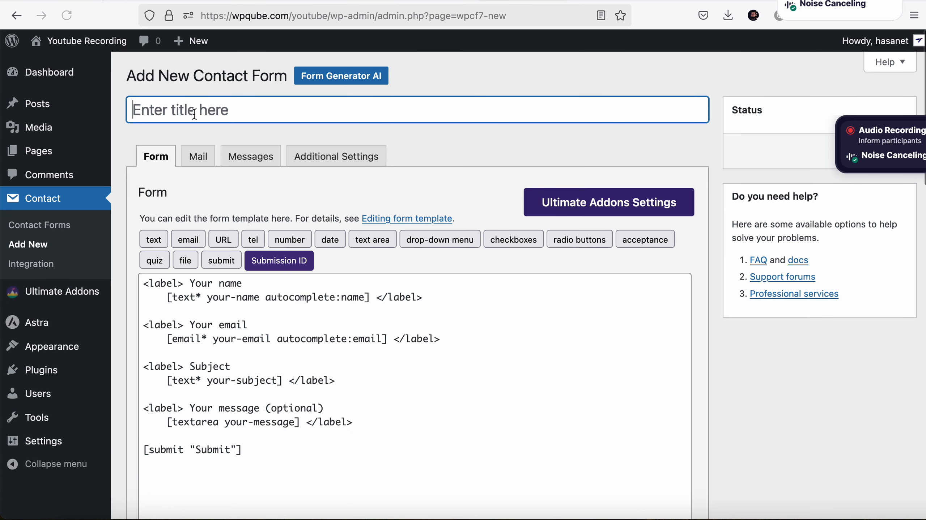
type("Submit")
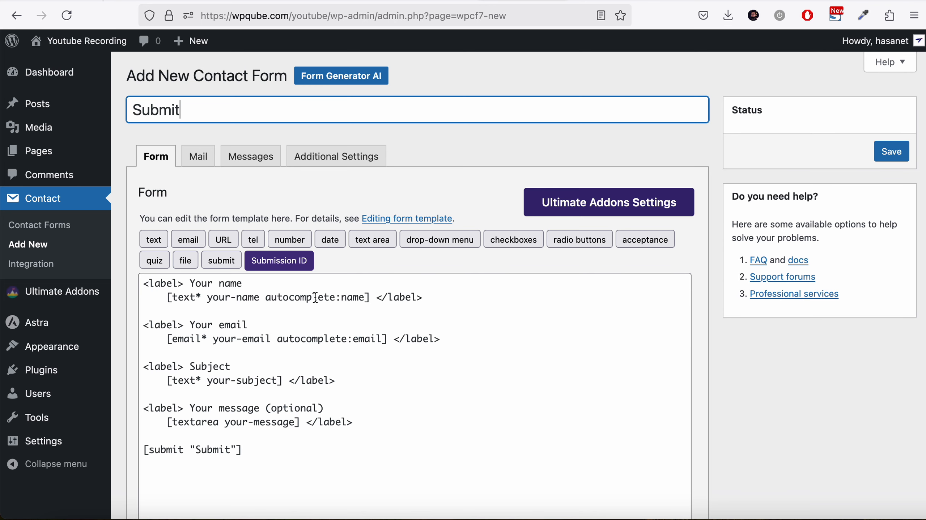
scroll(315, 298, "down", 5)
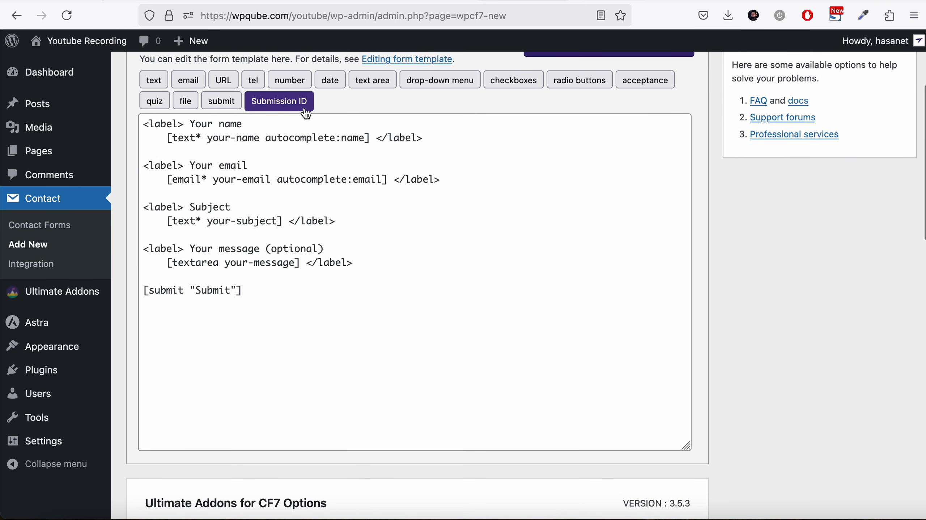
left_click(355, 264)
key("Return")
key("Return")
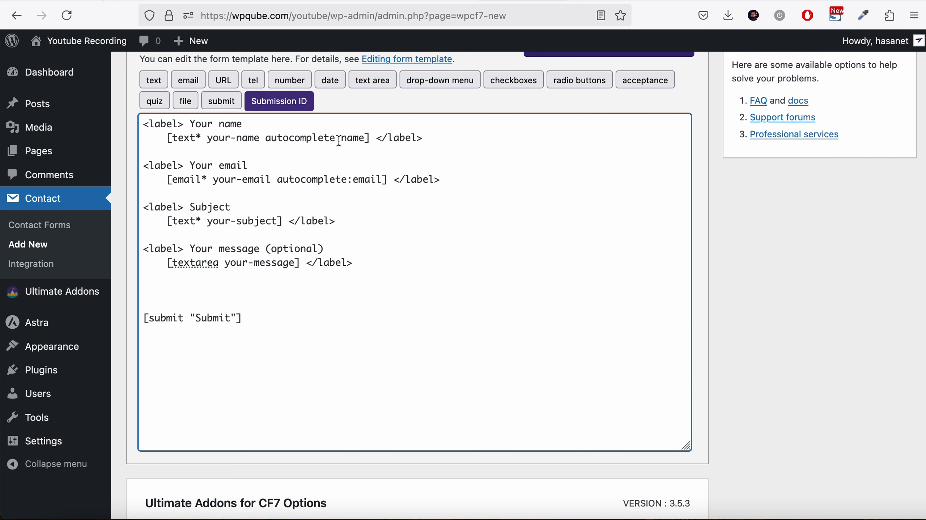
left_click(290, 102)
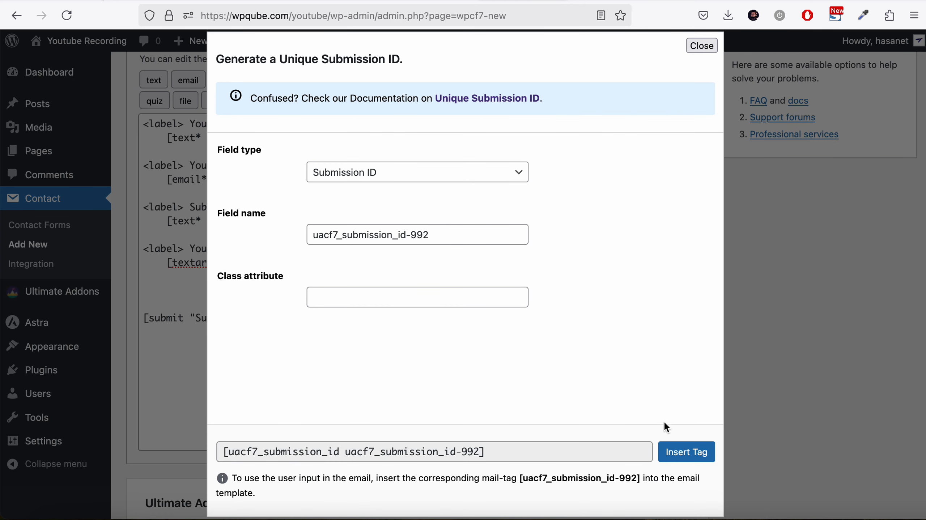
left_click(677, 452)
- Enable Submission ID for the form, starting from 400 with an ID step increment of 2
scroll(678, 449, "down", 15)
scroll(678, 448, "up", 2)
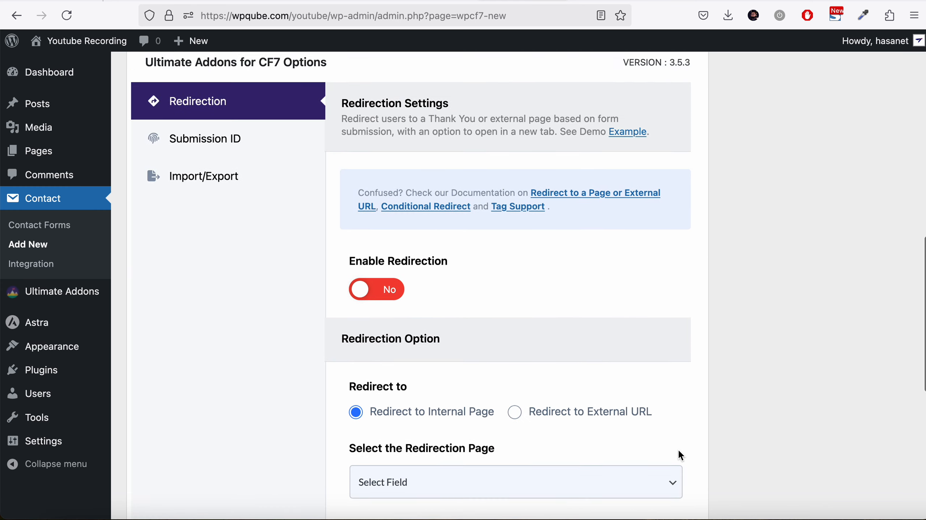
scroll(667, 446, "up", 1)
left_click(239, 197)
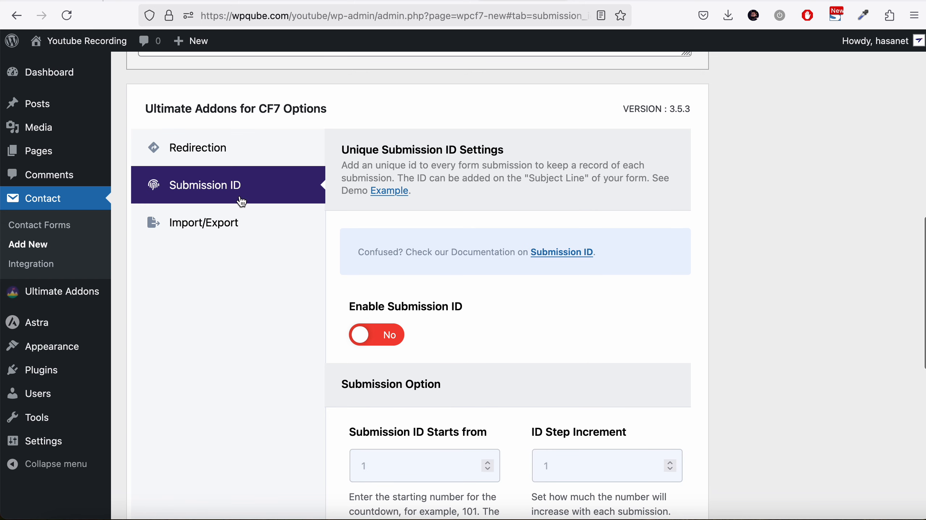
left_click(380, 345)
scroll(383, 342, "down", 5)
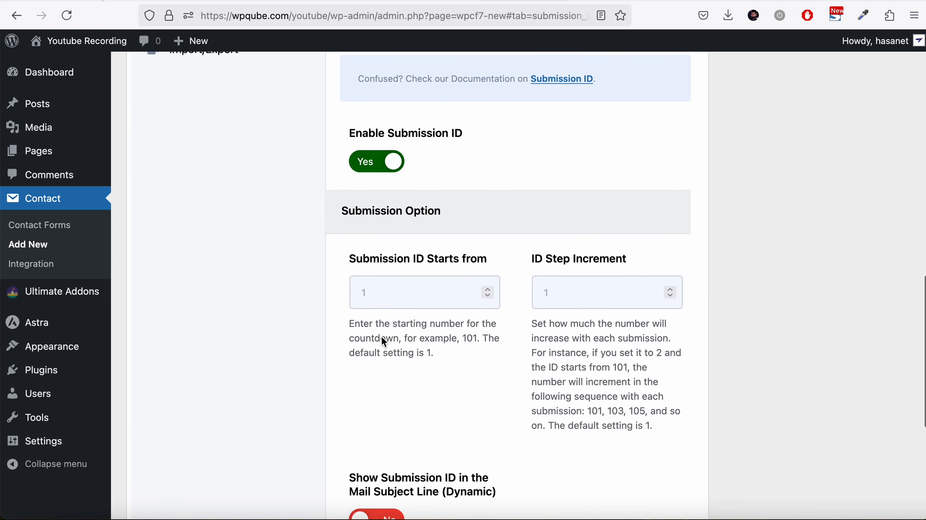
left_click(389, 283)
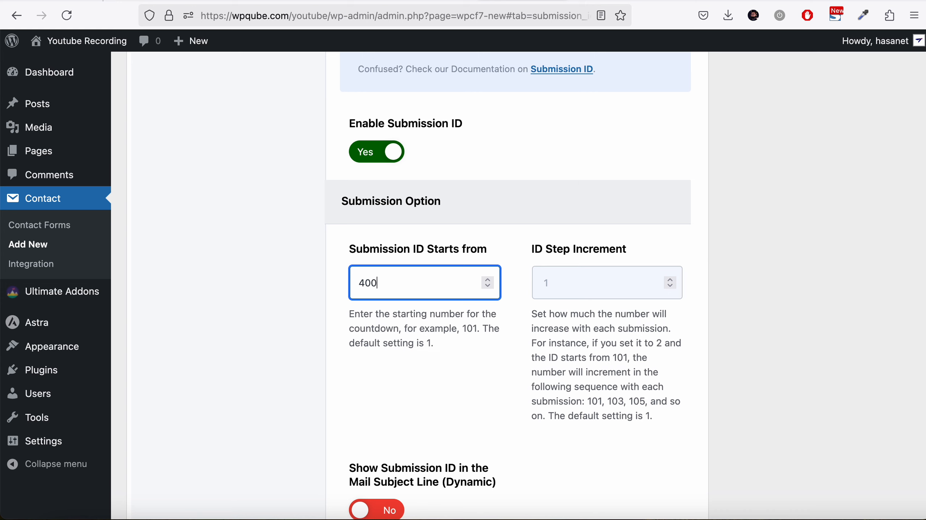
left_click(569, 288)
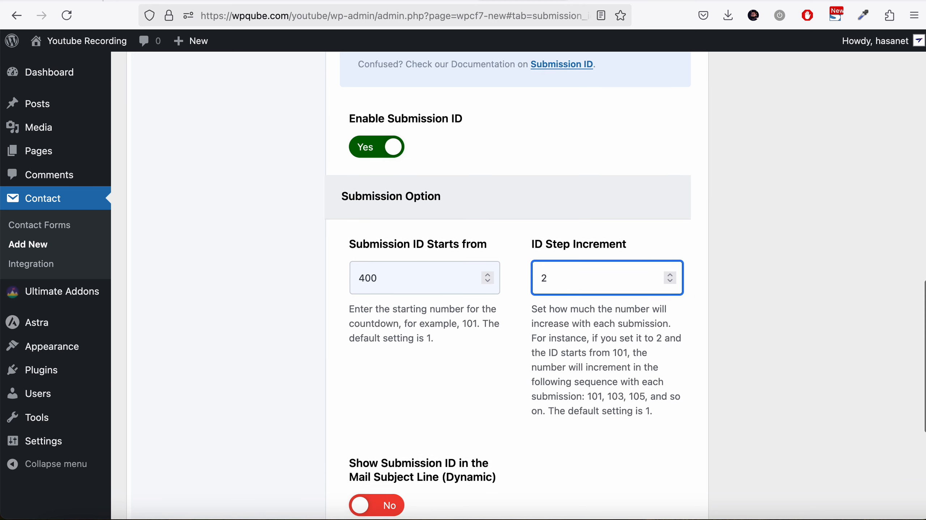
- Try the dynamic subject-line ID with placement Right and with Show only Submission ID, skip Subject Text, and turn the option off
scroll(476, 388, "down", 5)
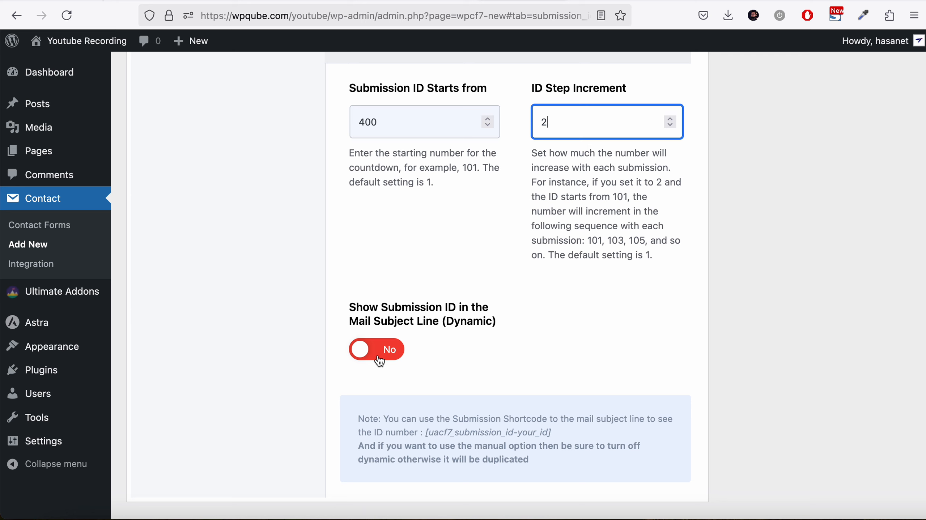
left_click(379, 361)
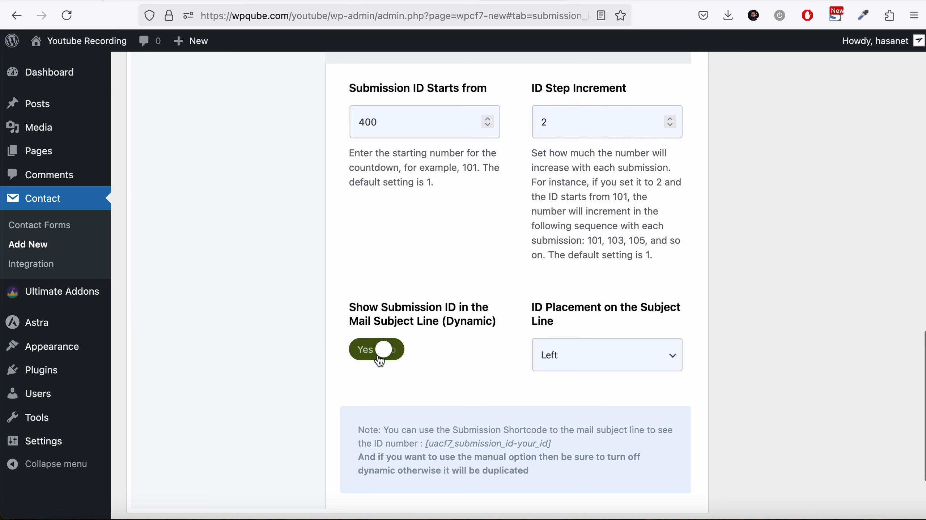
left_click(555, 363)
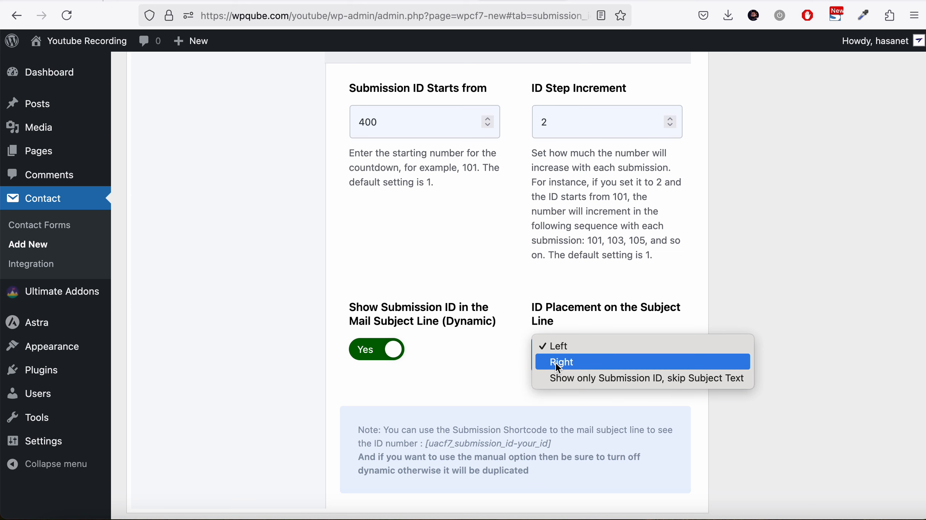
left_click(557, 364)
left_click(557, 359)
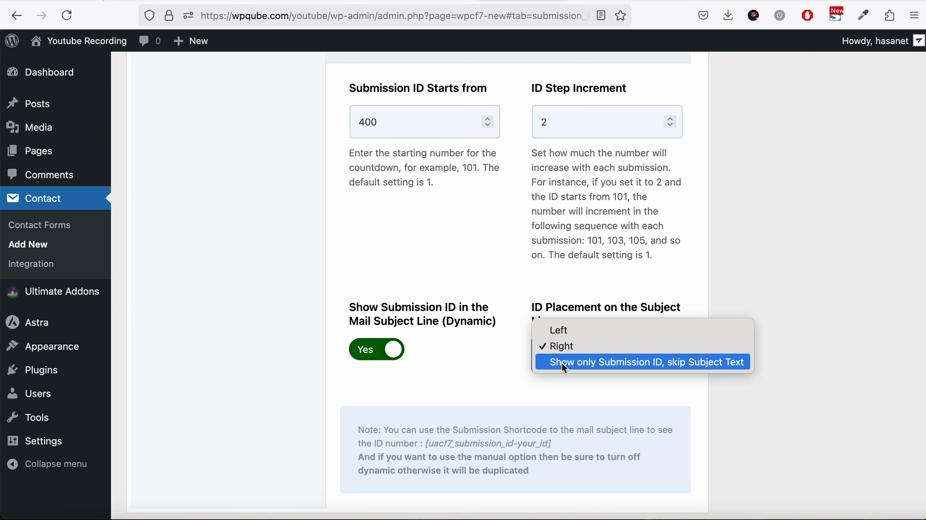
left_click(562, 363)
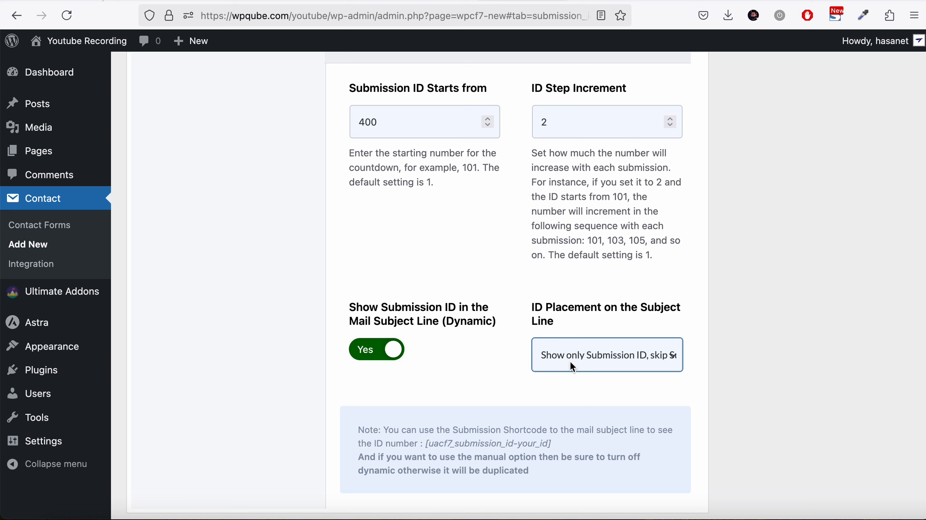
left_click(570, 360)
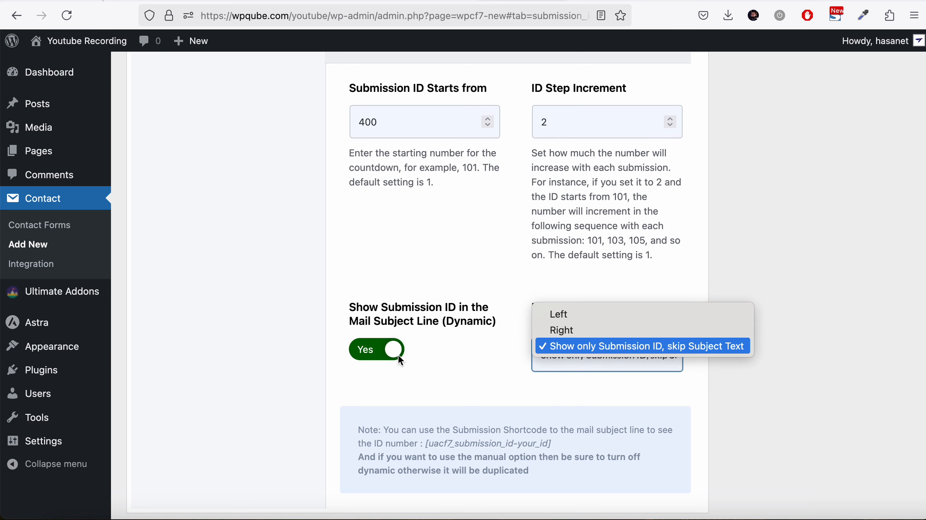
left_click(386, 378)
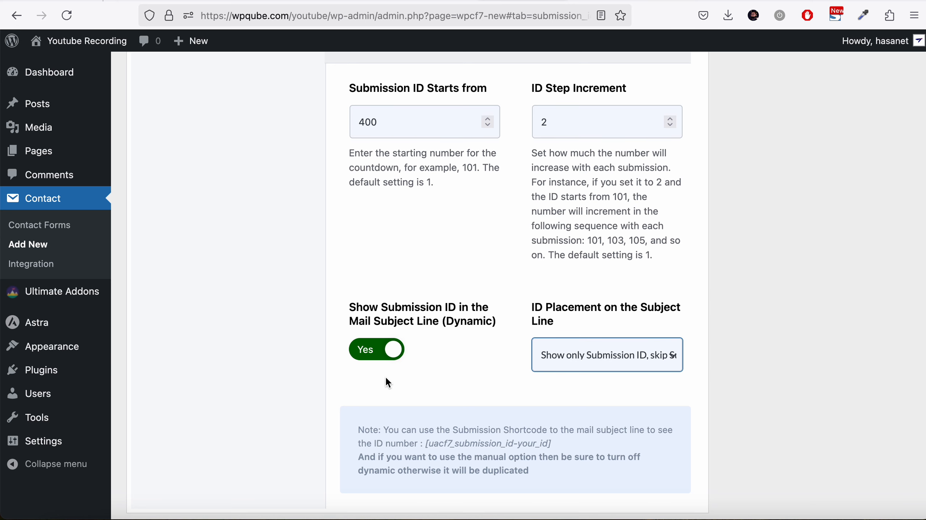
left_click(375, 359)
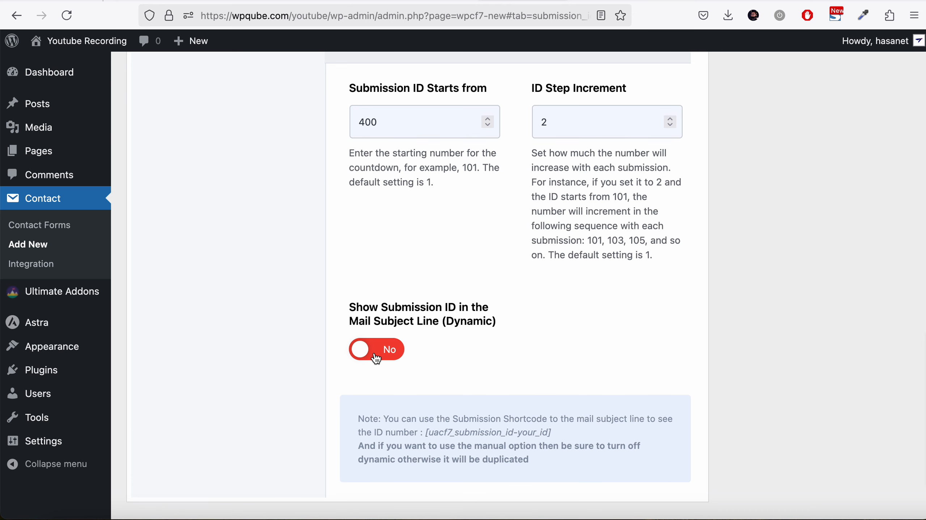
- Save the new "Submit" contact form
scroll(373, 355, "up", 12)
scroll(375, 352, "up", 5)
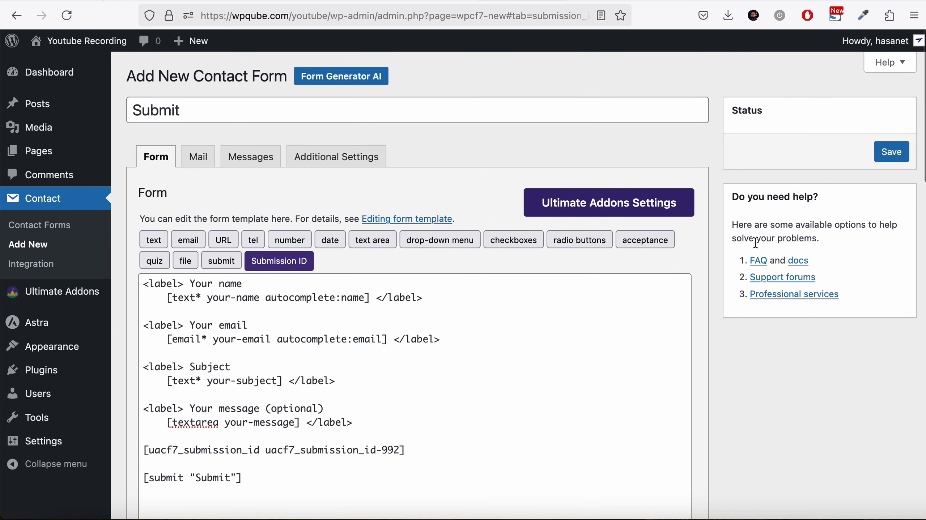
left_click(880, 157)
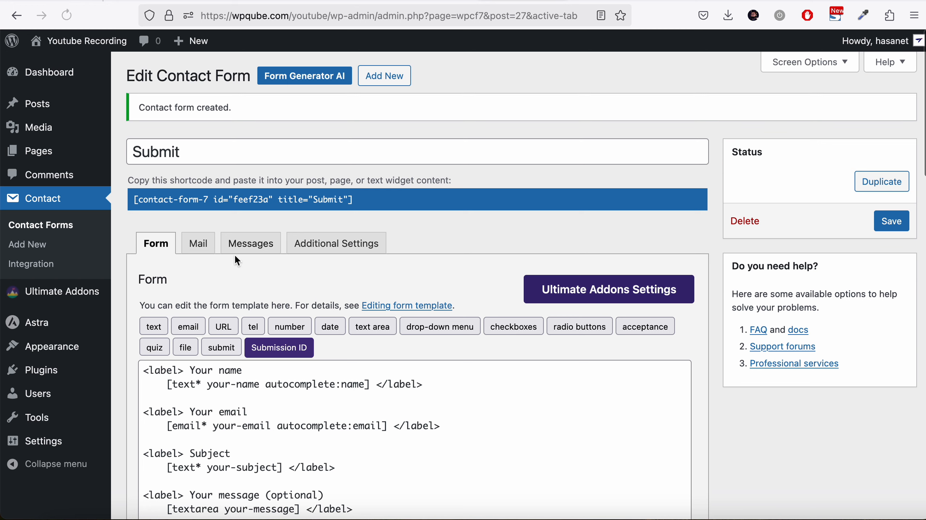
- Replace the form's mail subject with "You have a new Email - Ticket #[uacf7_submission_id-609]"
double_click(209, 239)
scroll(332, 394, "down", 2)
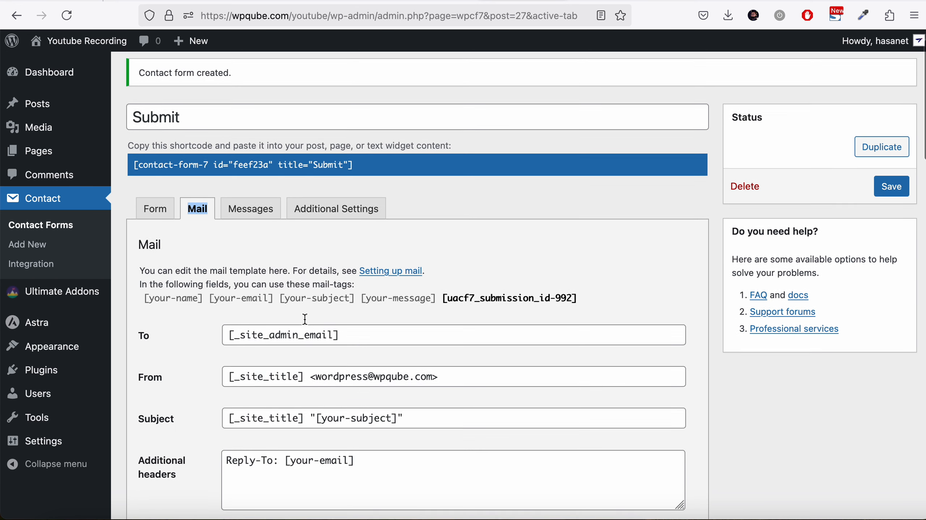
left_click(428, 399)
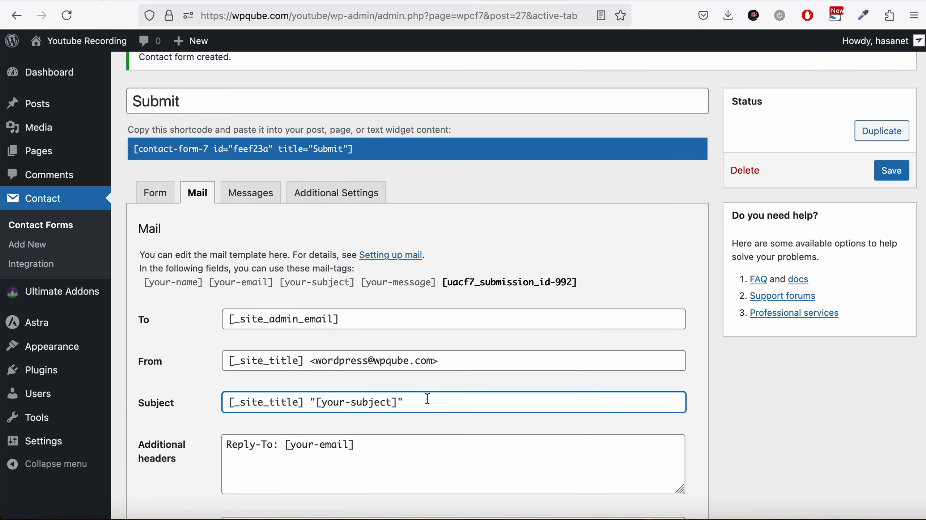
key("ctrl+a")
key("BackSpace")
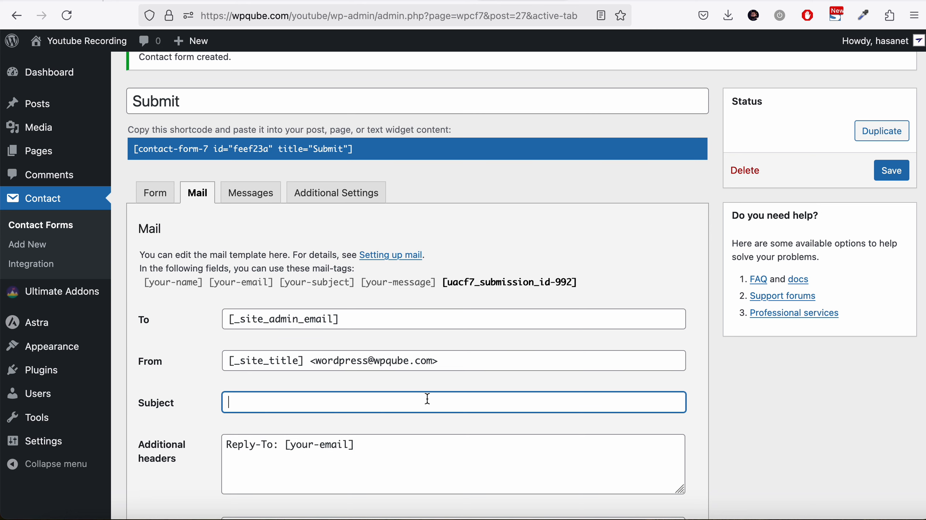
left_click(428, 399)
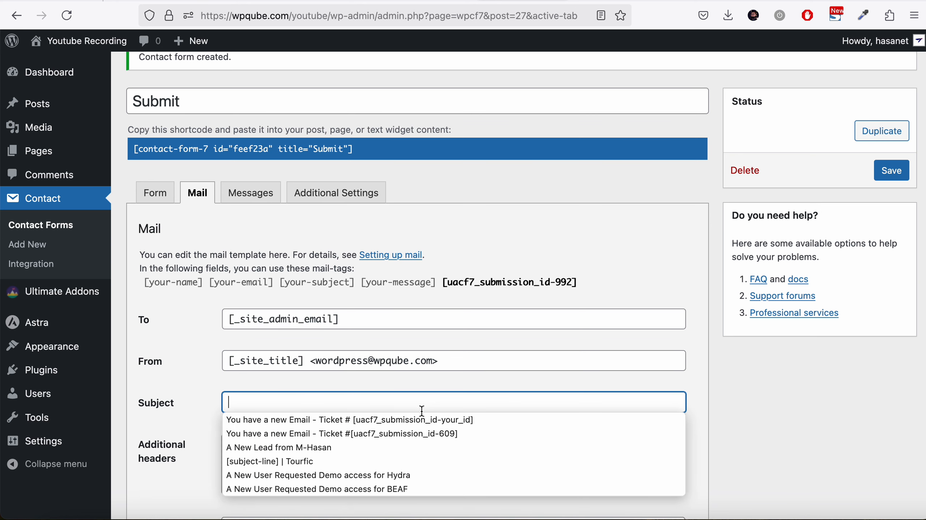
left_click(422, 434)
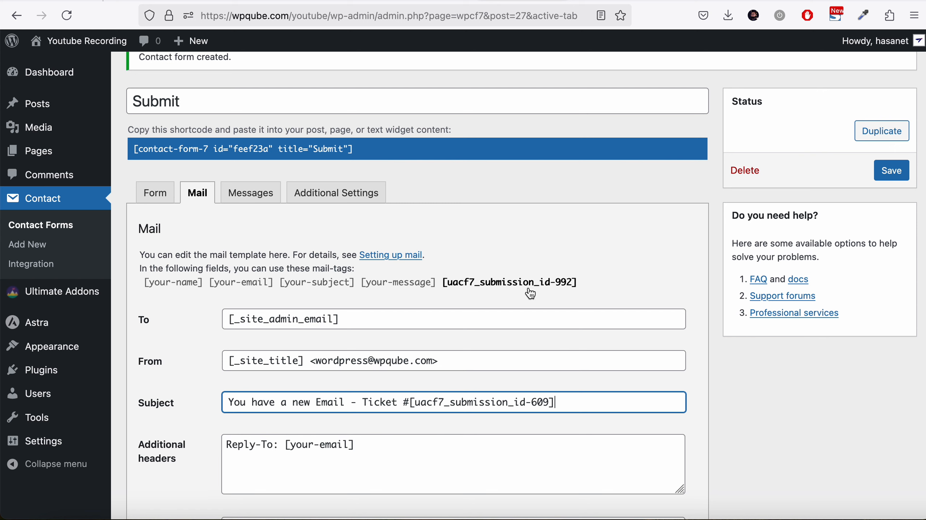
- Replace the submission ID tag in the mail subject with the form's own [uacf7_submission_id-992] mail-tag and save the form
left_click_drag(583, 281, 446, 285)
key("ctrl+c")
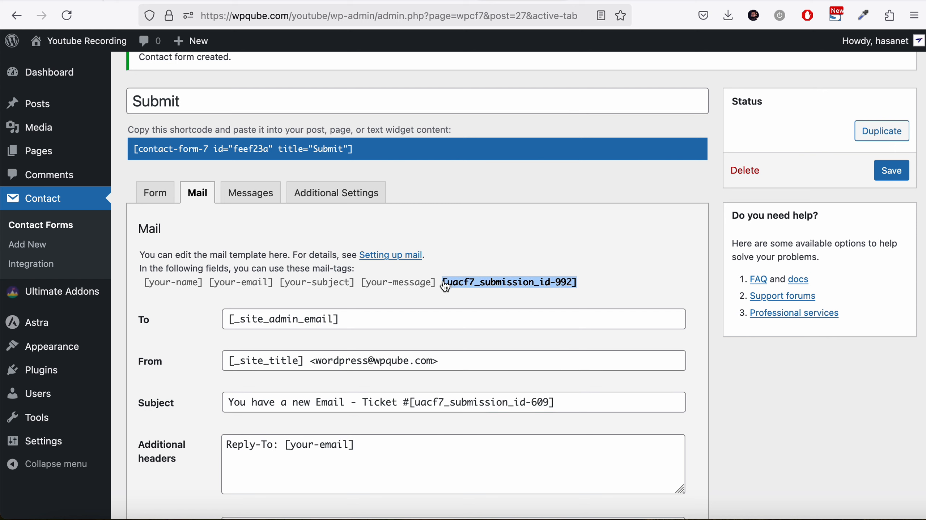
left_click(405, 403)
left_click_drag(408, 403, 554, 403)
key("ctrl+v")
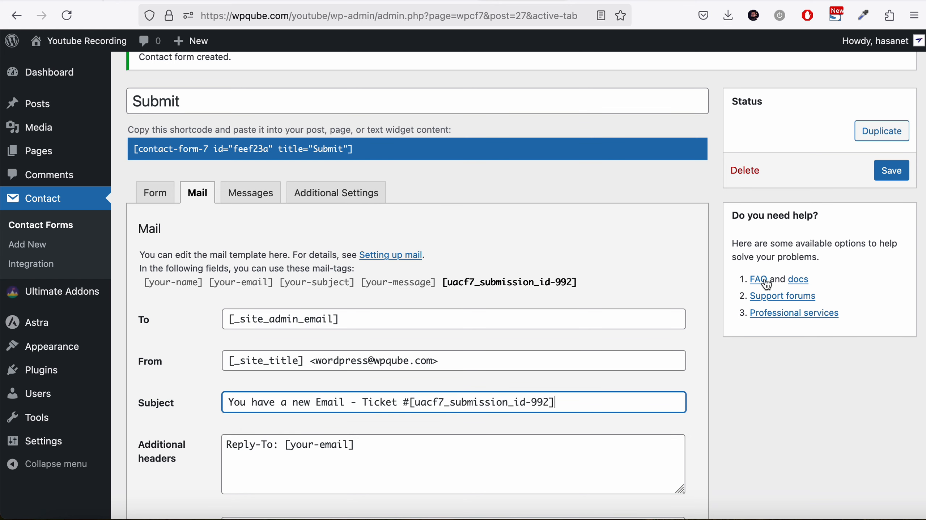
left_click(888, 172)
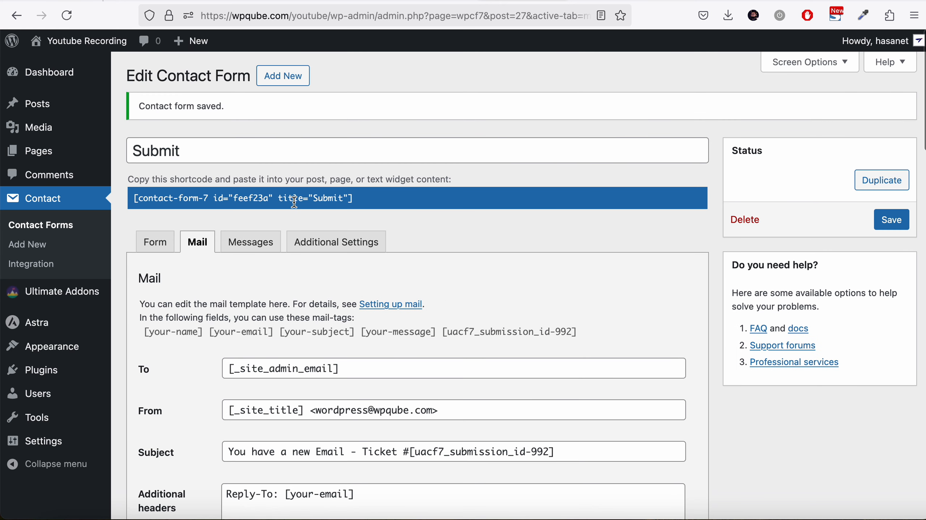
- Copy the "Submit" form's shortcode and open a new WordPress page in a separate browser tab
left_click(293, 203)
right_click(293, 203)
left_click(313, 263)
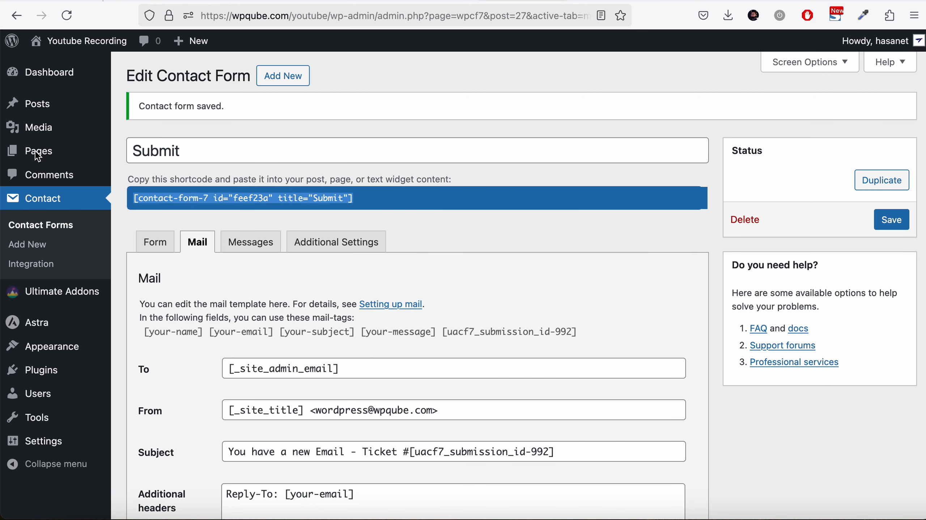
right_click(170, 180)
left_click(184, 186)
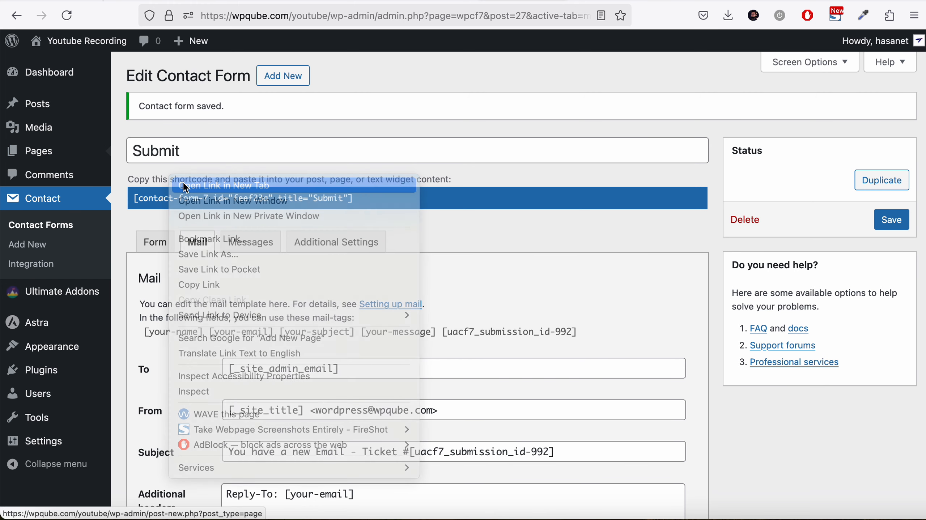
left_click(559, 1)
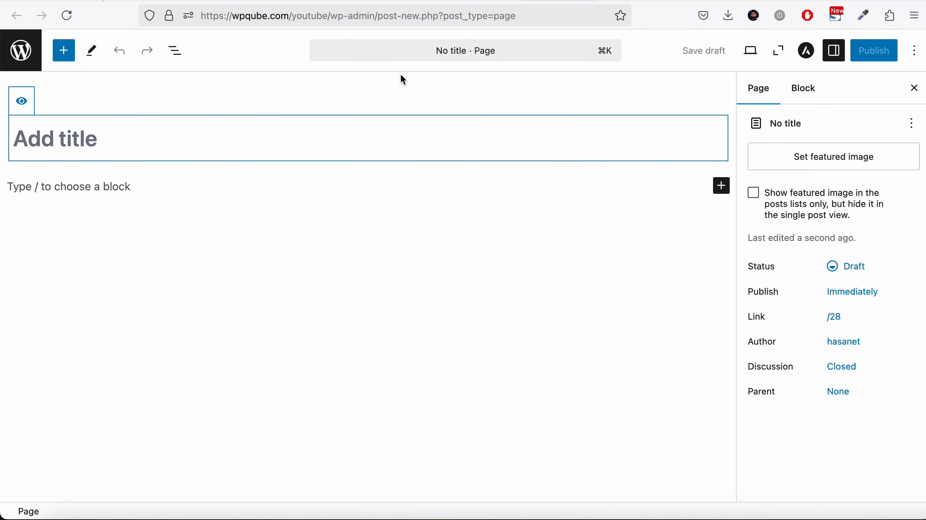
- Title the page "Submit", paste the form shortcode as its content, and publish it
type("Submit")
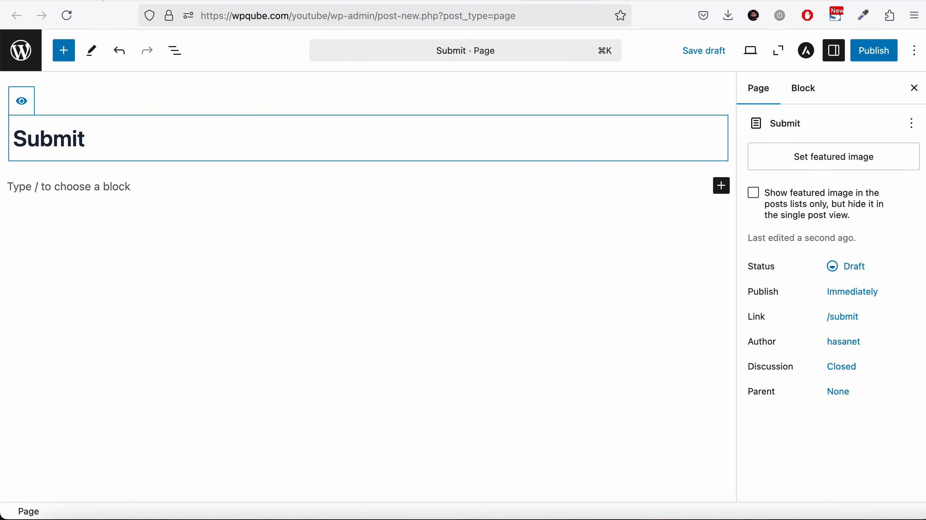
key("Return")
key("super+v")
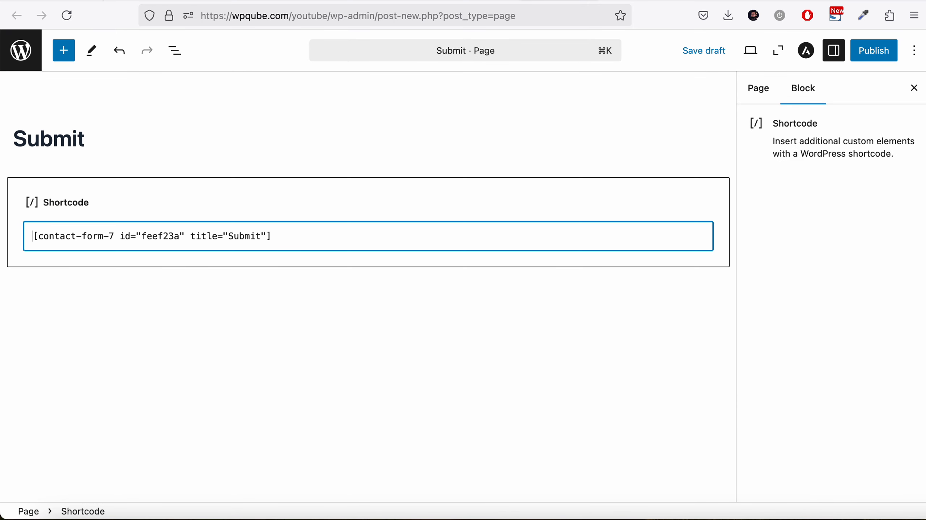
left_click(868, 52)
left_click(889, 51)
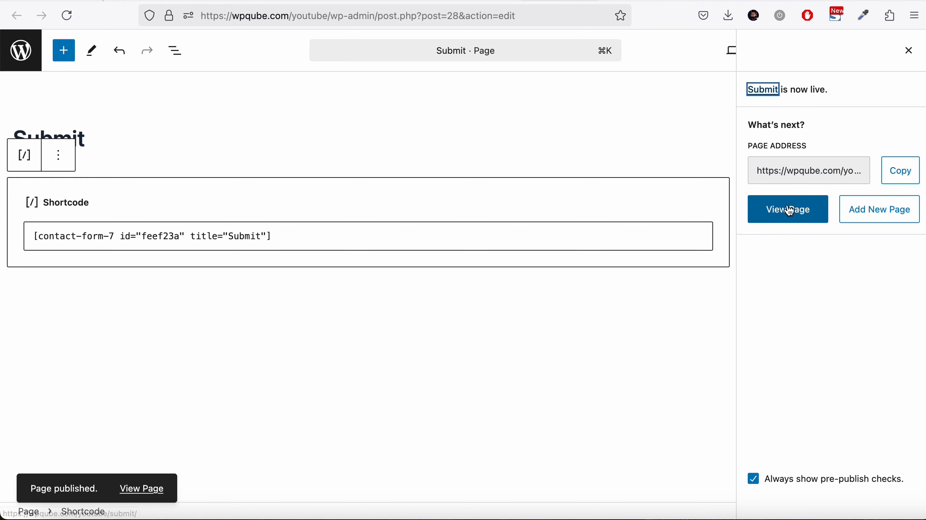
- View the published page and submit its form with a name, an email address and the subject "This is a subject"
left_click(789, 210)
scroll(579, 265, "down", 5)
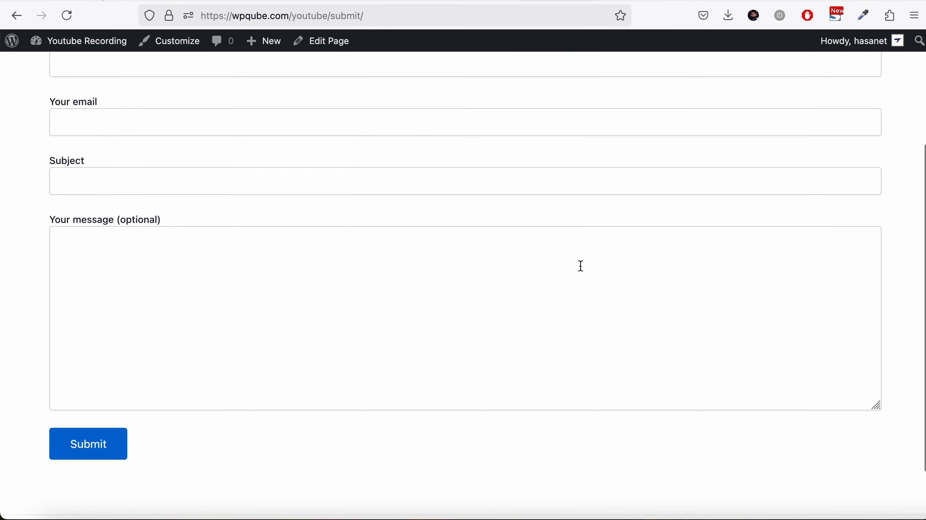
scroll(574, 269, "up", 5)
left_click(392, 213)
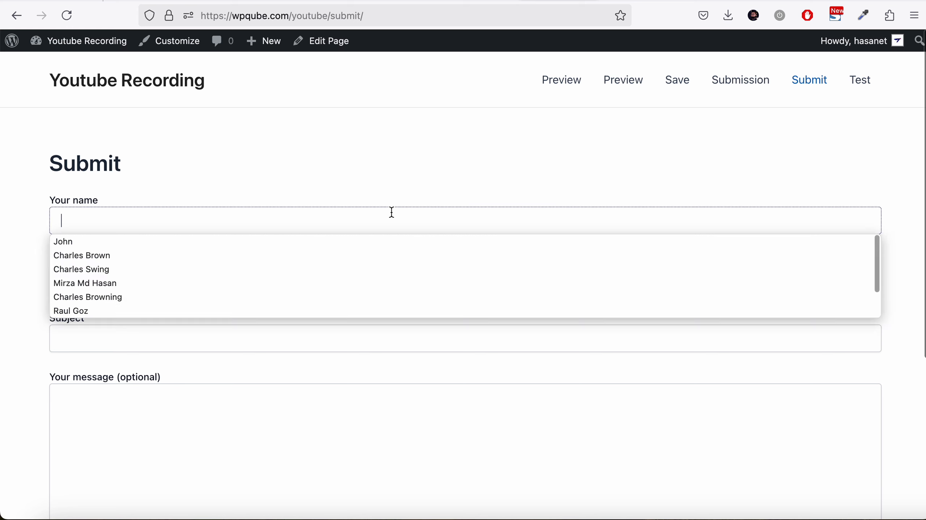
left_click(380, 245)
left_click(346, 284)
left_click(345, 300)
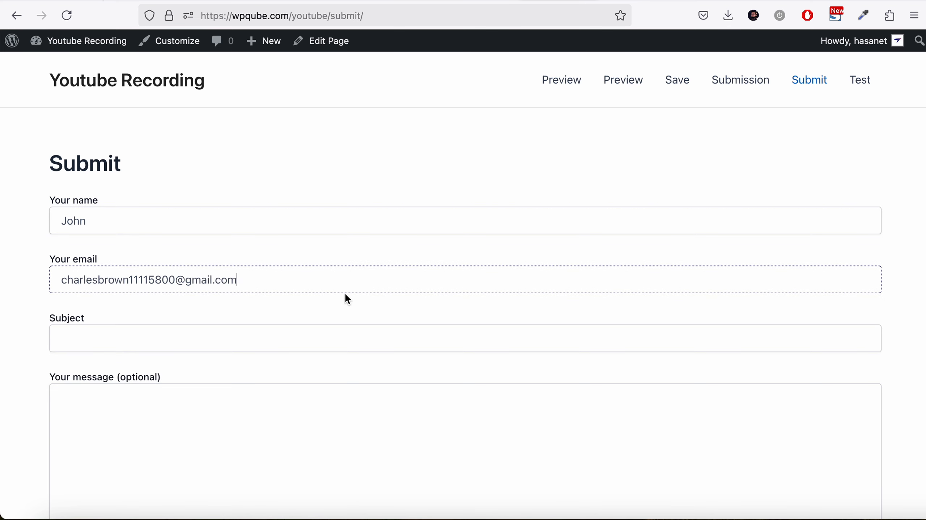
scroll(344, 296, "down", 1)
left_click(342, 303)
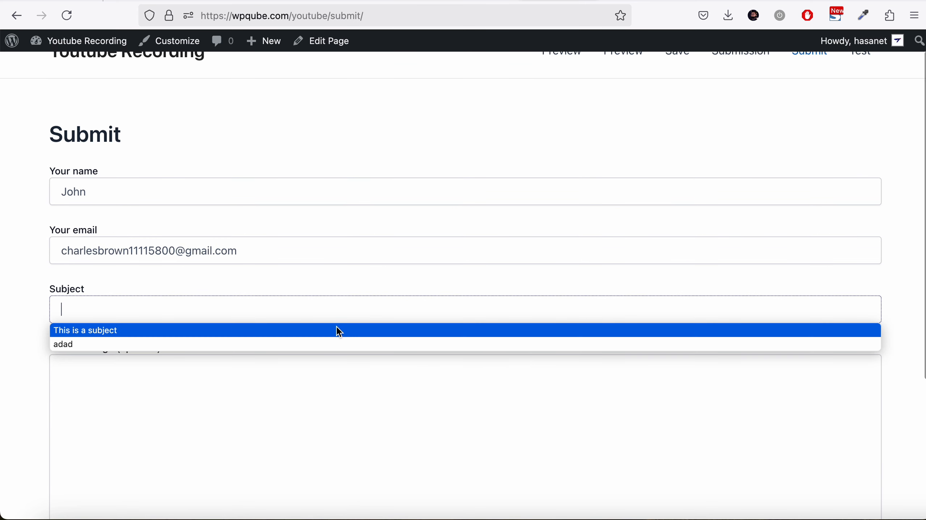
left_click(336, 326)
scroll(335, 325, "down", 4)
left_click(107, 405)
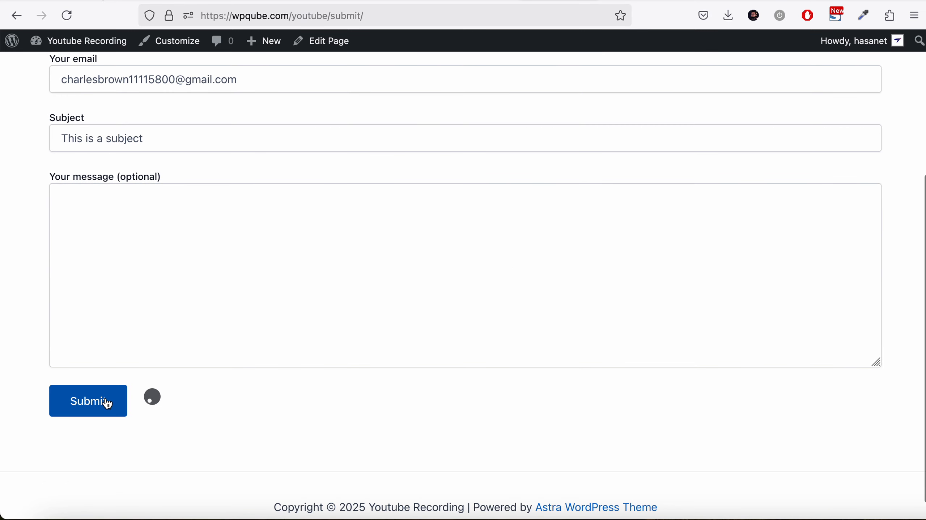
- Check the Gmail inbox for the submission email and return to the form's mail settings in Firefox
left_click(447, 512)
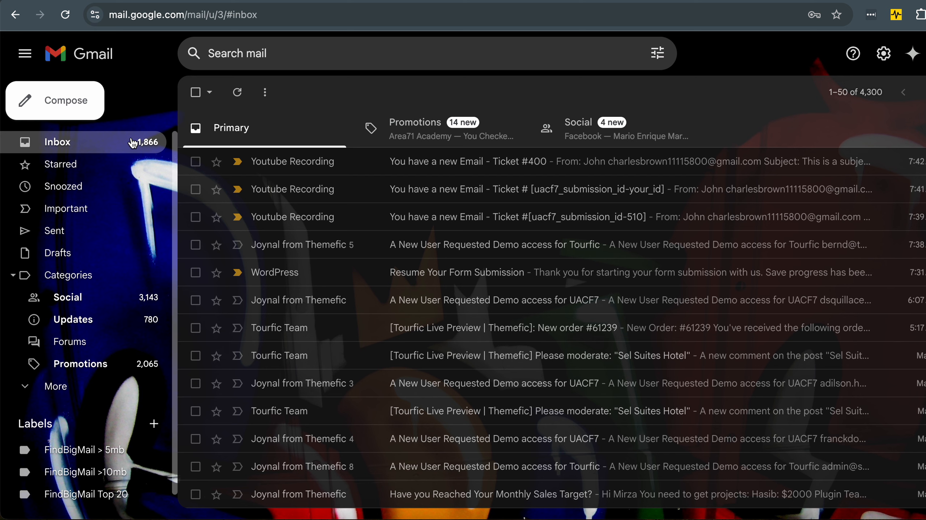
left_click(311, 513)
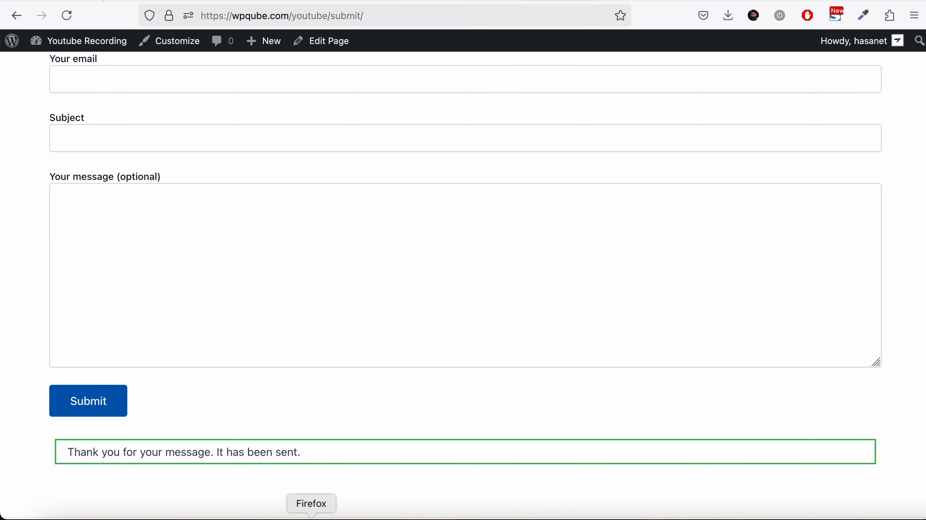
left_click(477, 1)
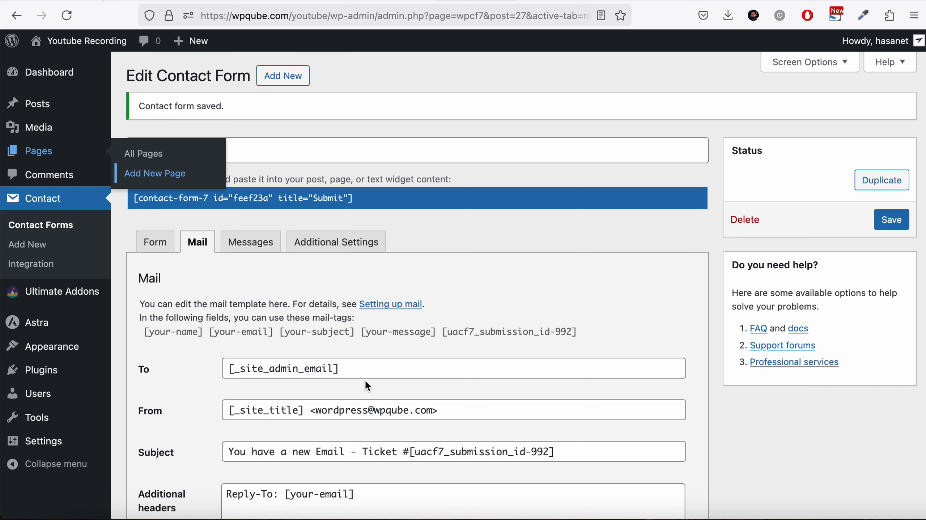
- Set the form's mail recipient to the receiving Gmail address and save the form
left_click_drag(364, 367, 217, 359)
type("we")
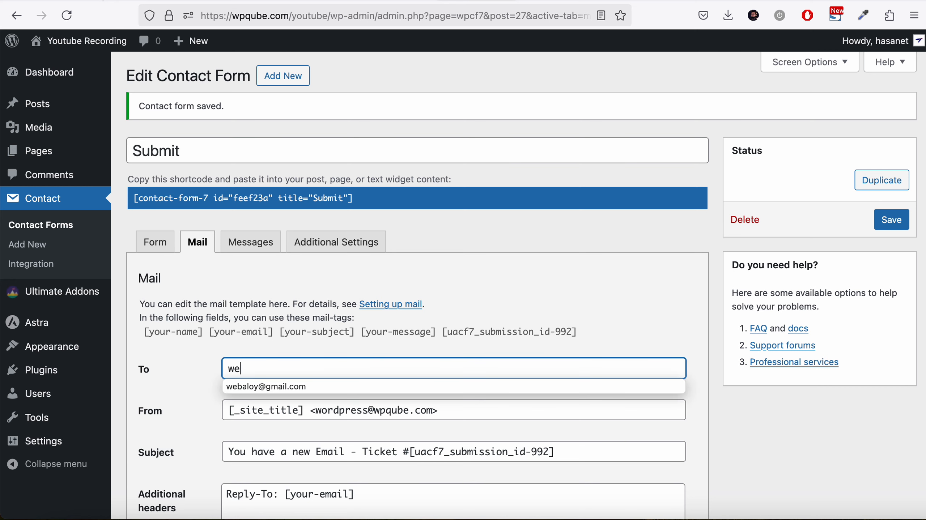
left_click(233, 389)
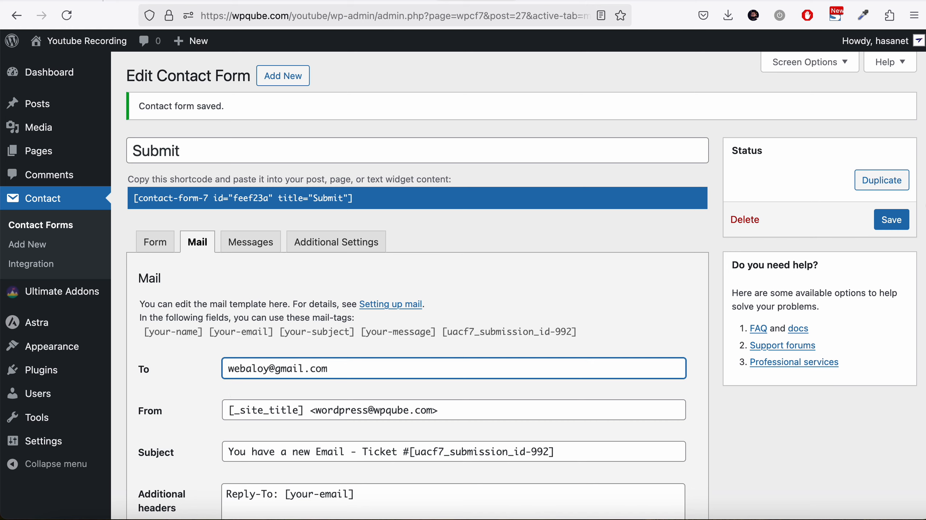
left_click(891, 220)
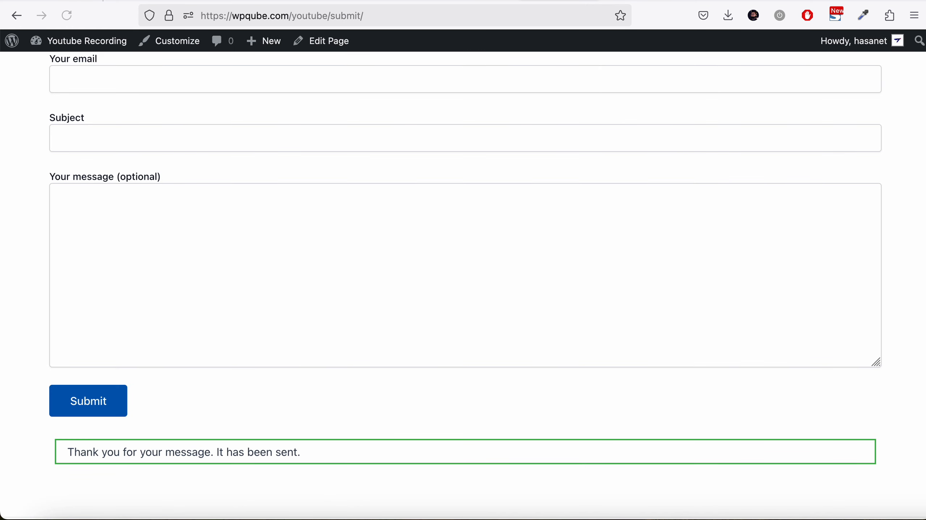
- Reload the published form page and resubmit it with a name, an email address and the subject "This is a subject"
mouse_move(75, 32)
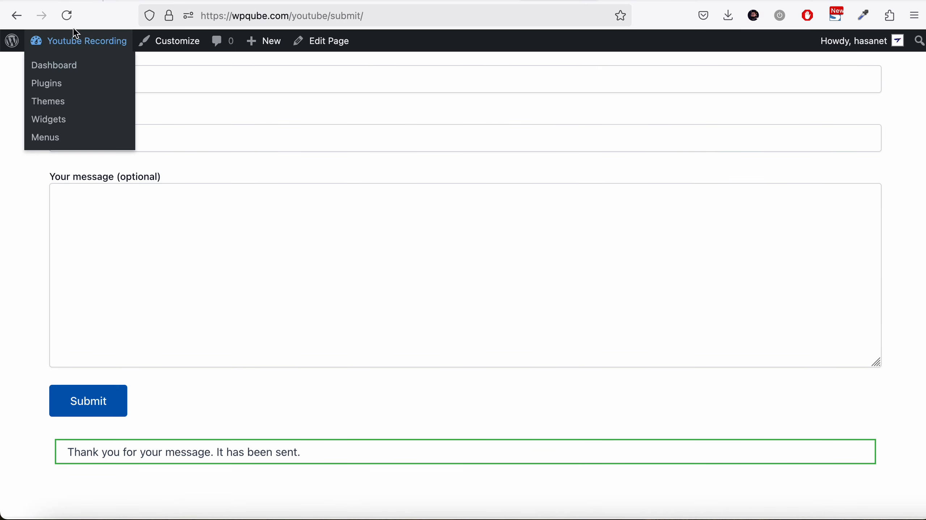
left_click(67, 15)
scroll(90, 151, "up", 3)
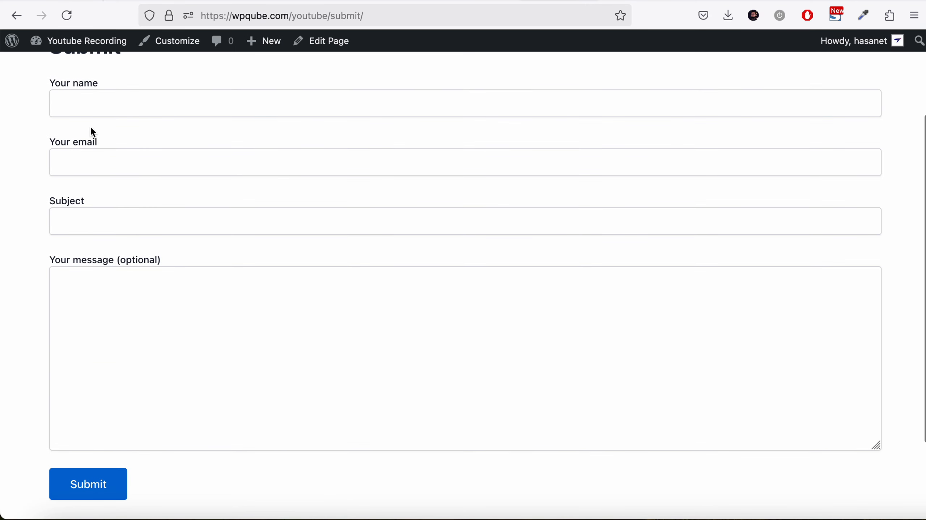
left_click(93, 110)
left_click(93, 122)
left_click(86, 170)
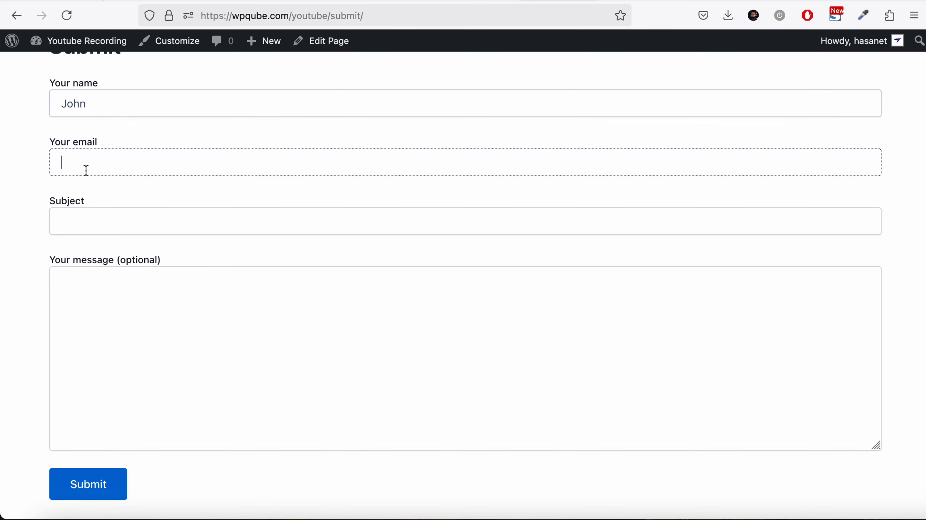
left_click(85, 181)
left_click(87, 230)
left_click(90, 242)
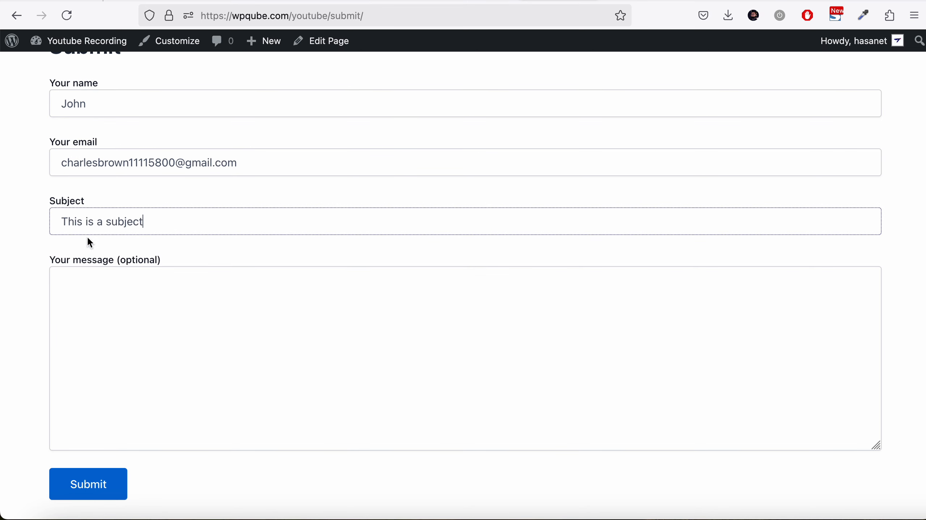
left_click(76, 484)
scroll(76, 479, "down", 2)
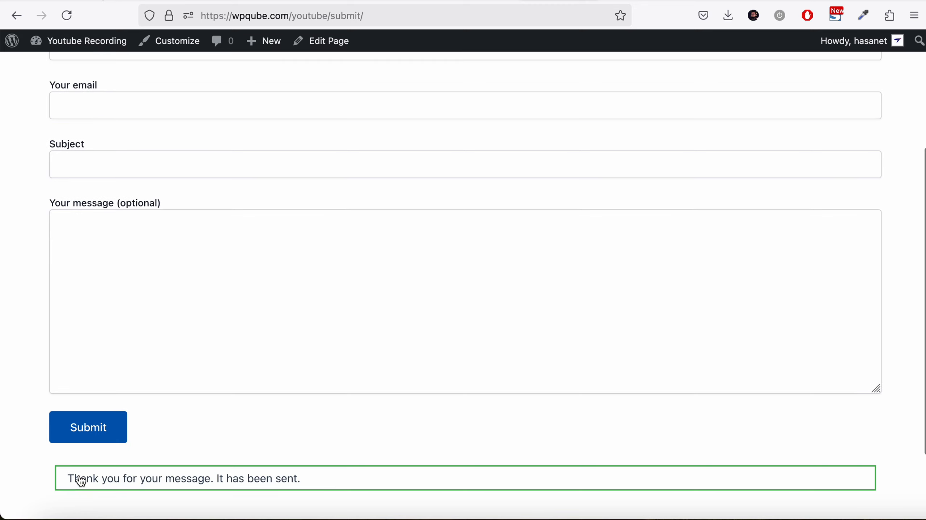
- Open the newest Ticket #400 conversation in Gmail, expand its earlier message, and return to the form page in Firefox
left_click(438, 514)
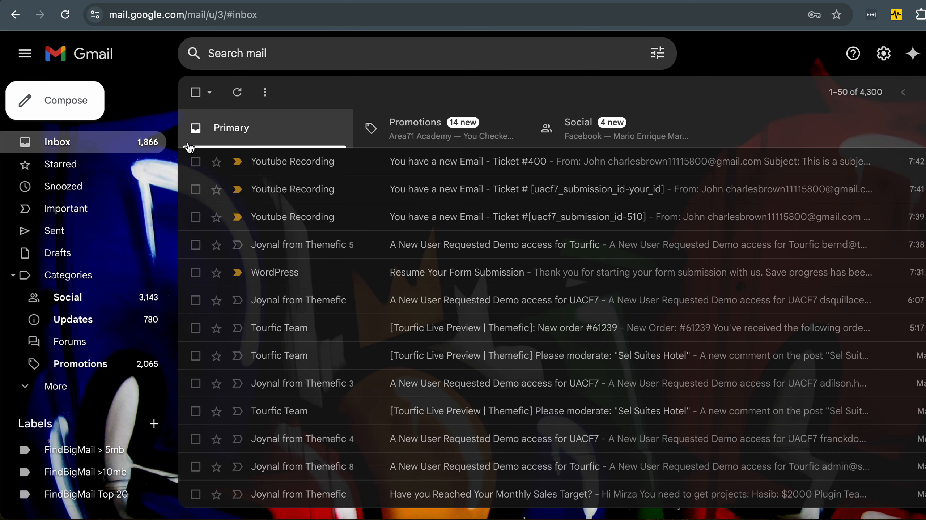
left_click(119, 139)
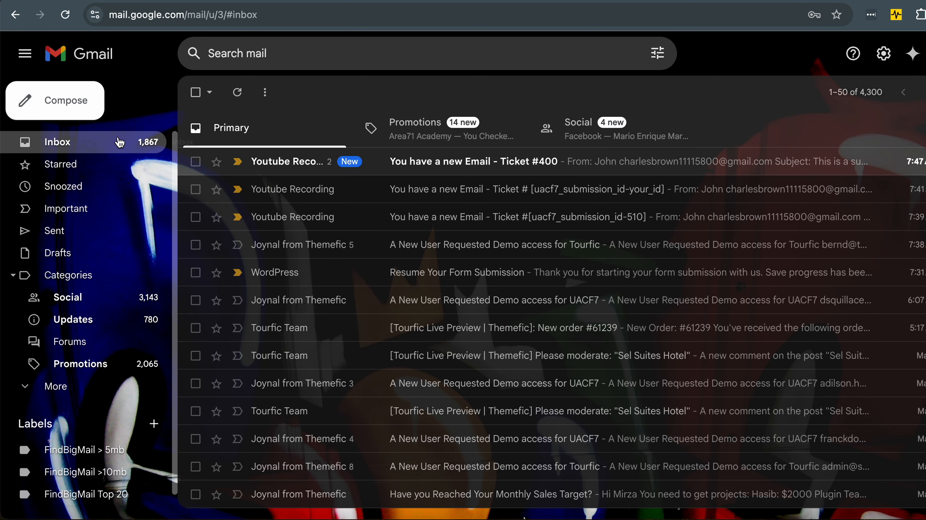
left_click(486, 170)
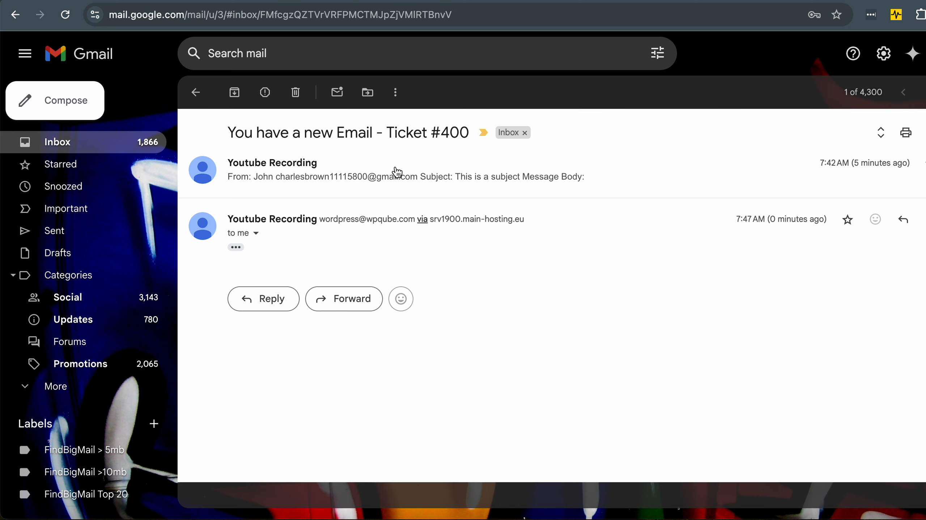
left_click(352, 178)
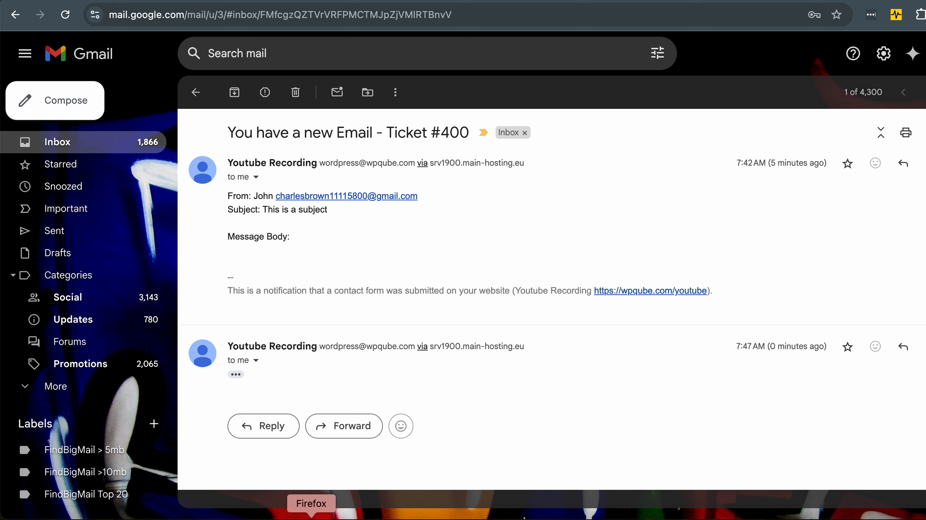
left_click(312, 514)
scroll(417, 317, "up", 2)
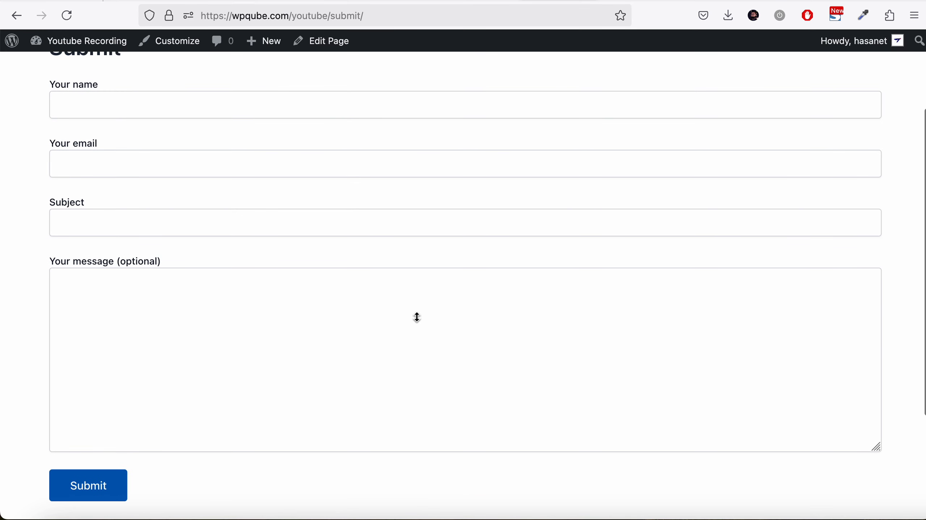
- Fill in the form with a different saved name and email address and the subject "This is a subject", and submit it
left_click(243, 107)
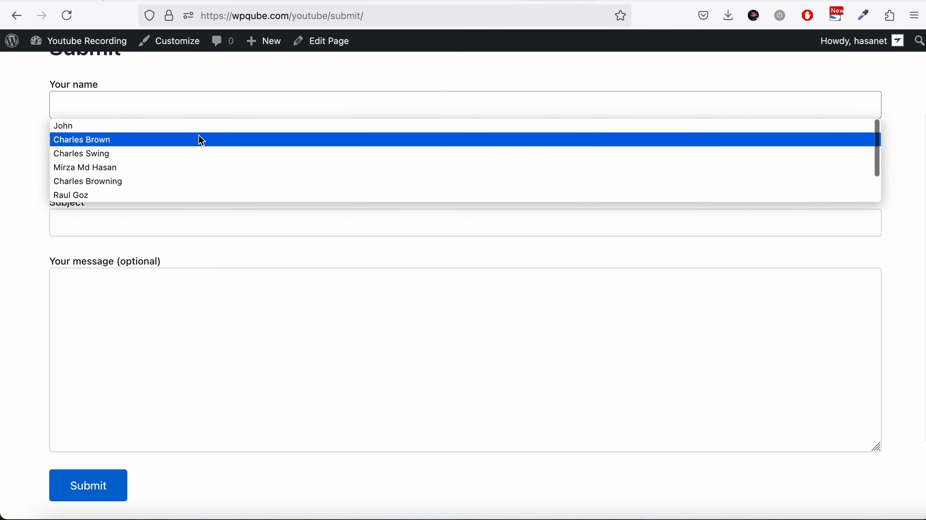
left_click(201, 140)
left_click(199, 157)
left_click(194, 199)
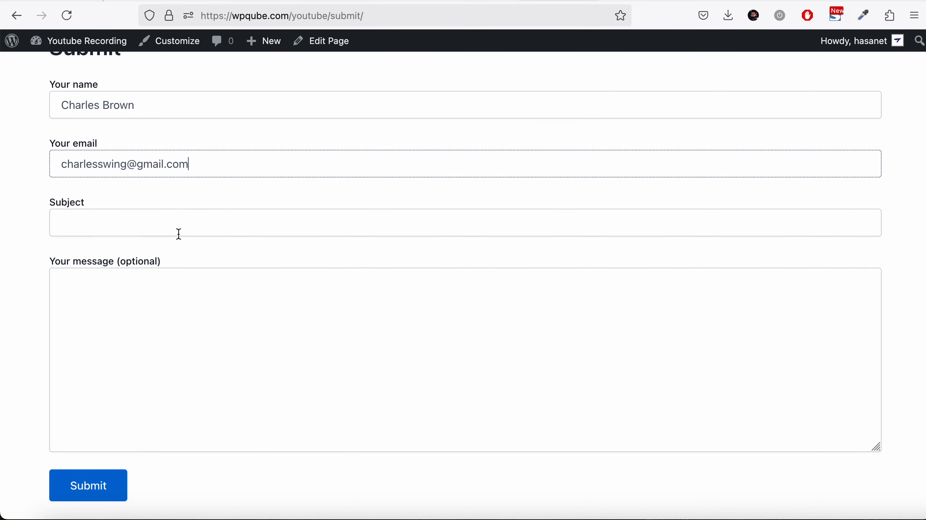
left_click(178, 233)
left_click(178, 243)
left_click(122, 481)
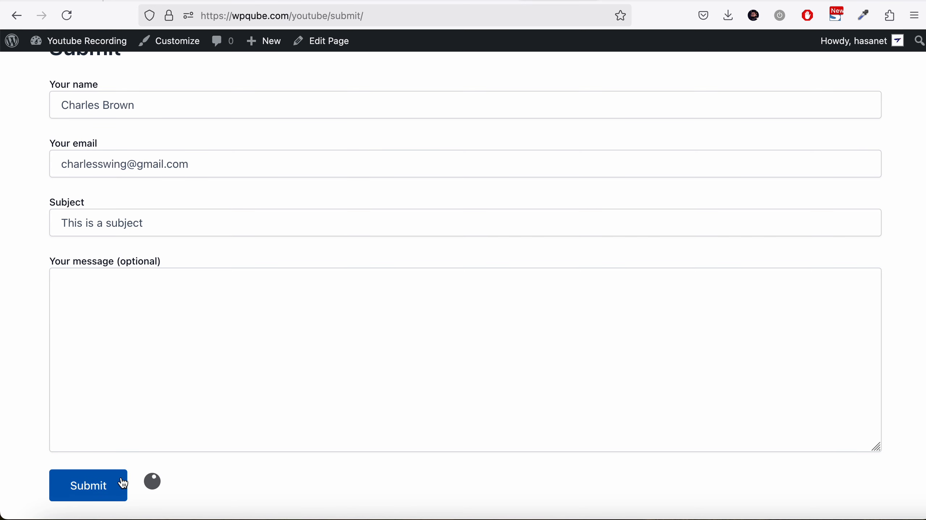
scroll(227, 472, "down", 2)
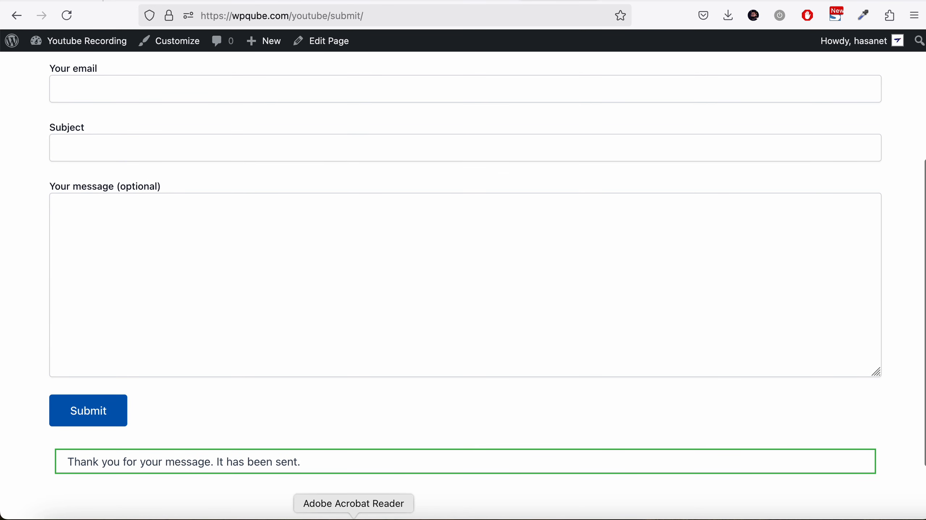
- Switch to Gmail and open the new Ticket #402 email from the inbox
left_click(440, 519)
left_click(146, 144)
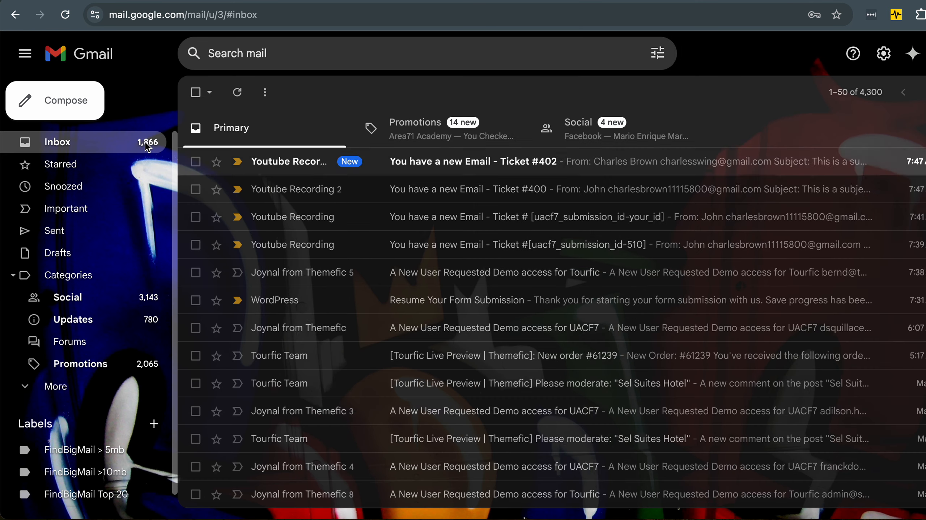
left_click(556, 168)
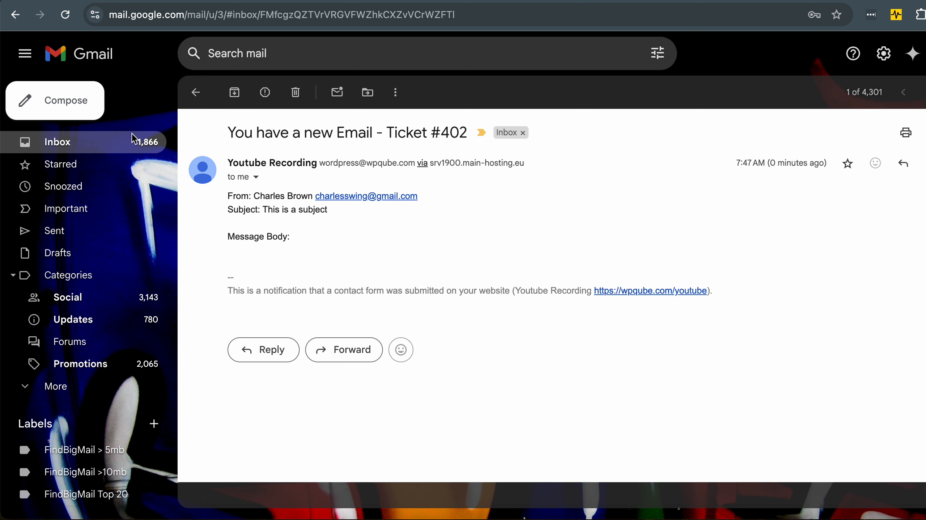
- Compare the Ticket #400 conversation with the Ticket #402 email in Gmail, and return to the form page in Firefox
left_click(117, 142)
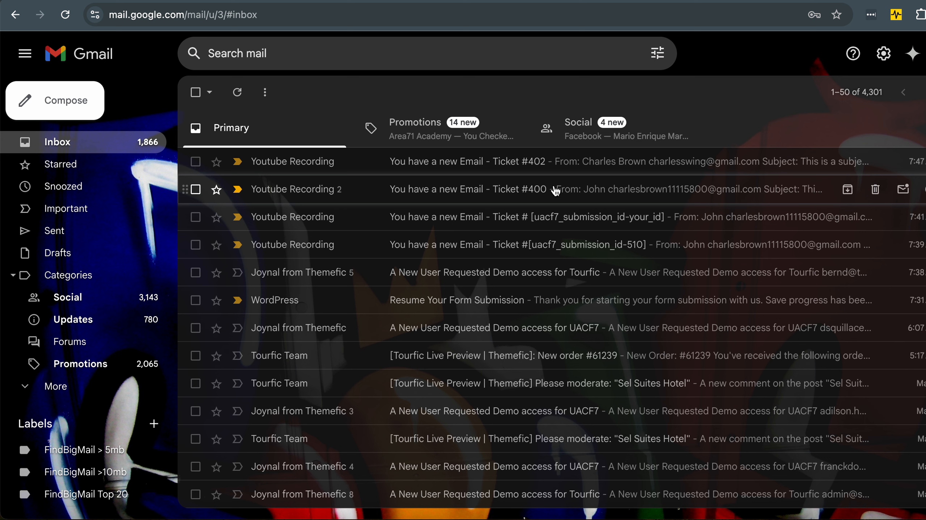
left_click(555, 191)
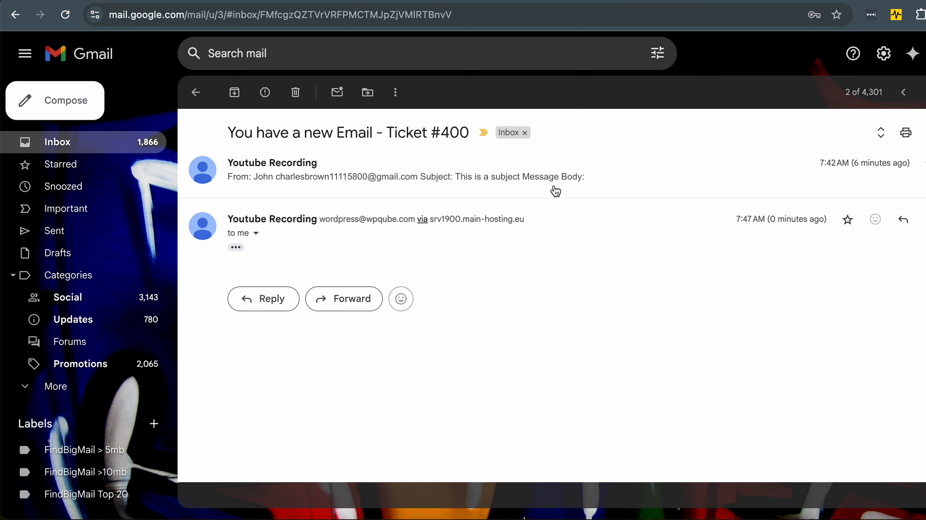
left_click(160, 145)
left_click(479, 160)
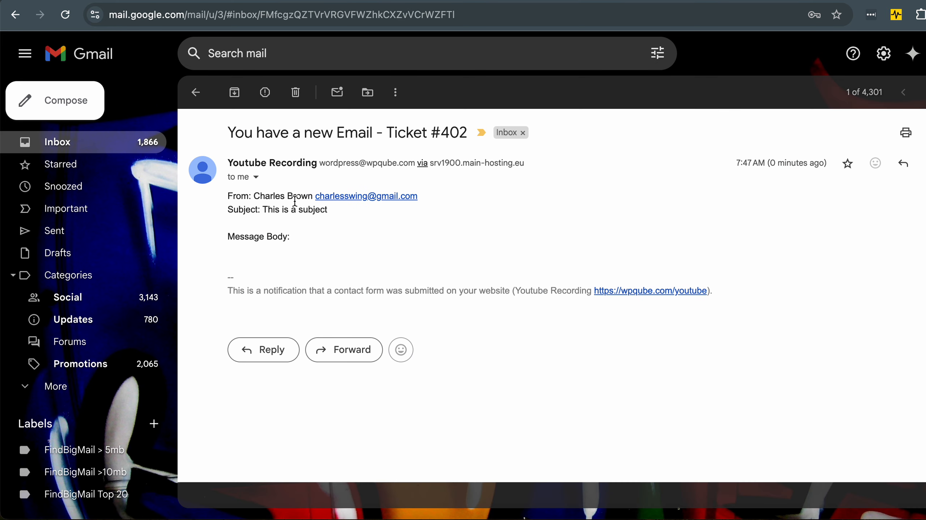
left_click(118, 142)
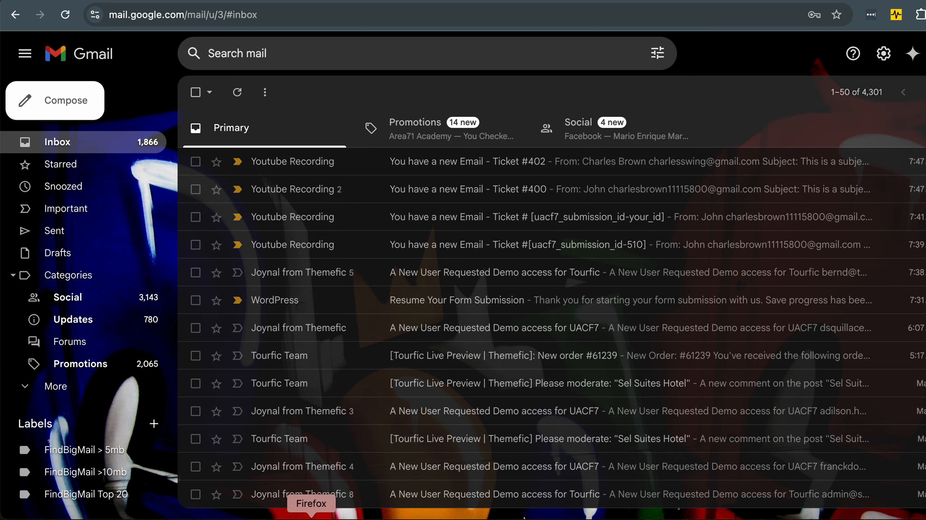
left_click(311, 517)
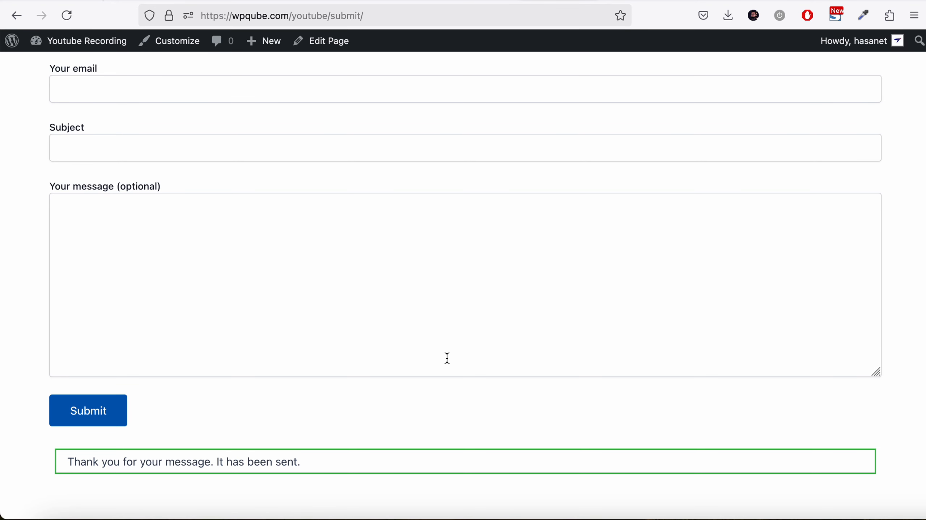